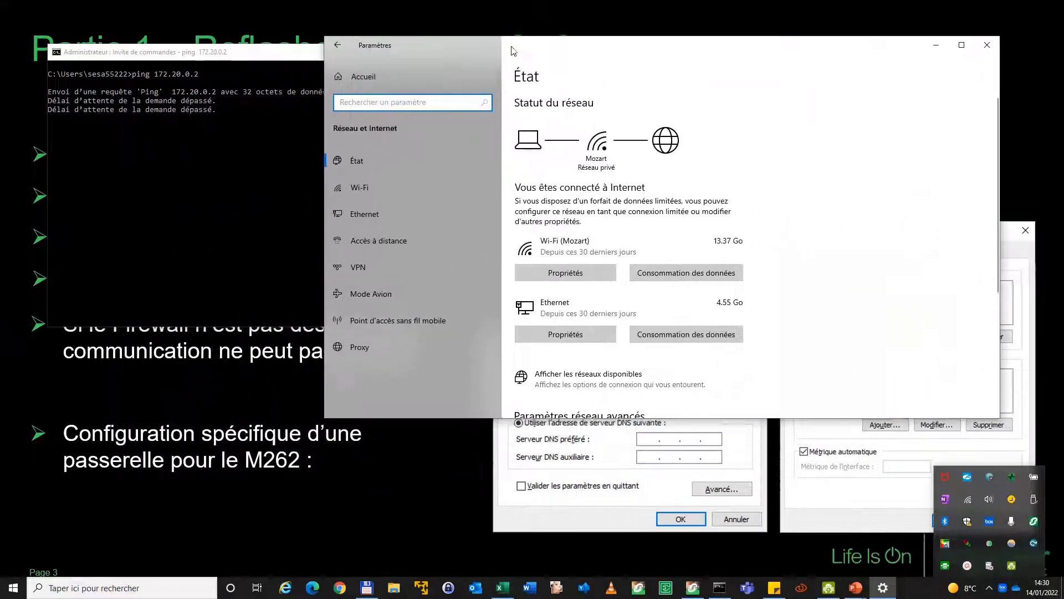
Open the advanced TCP/IP settings of the Ethernet adapter's Internet Protocol Version 4
click(388, 212)
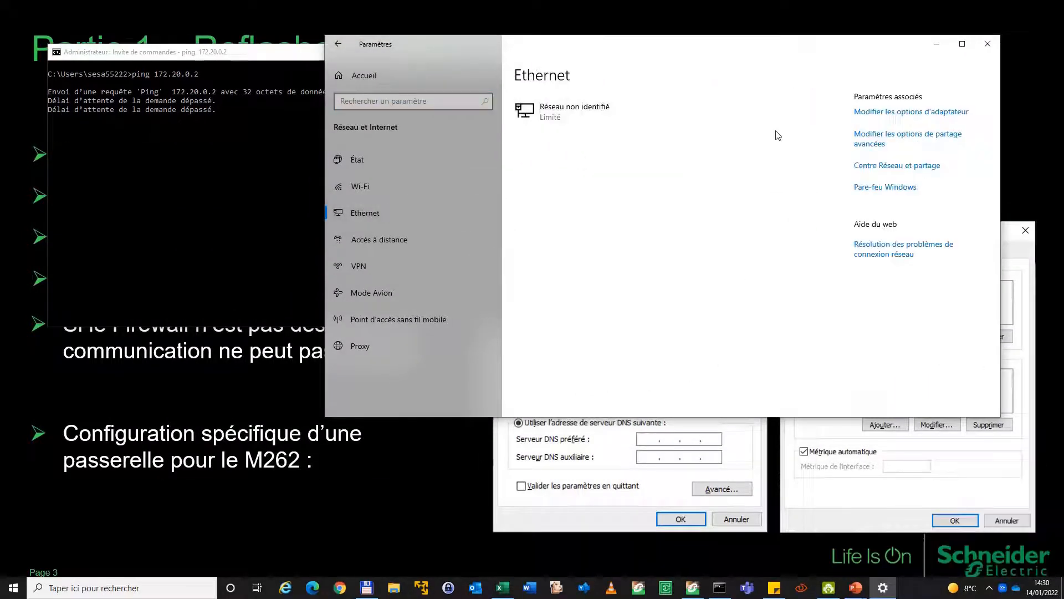
click(899, 113)
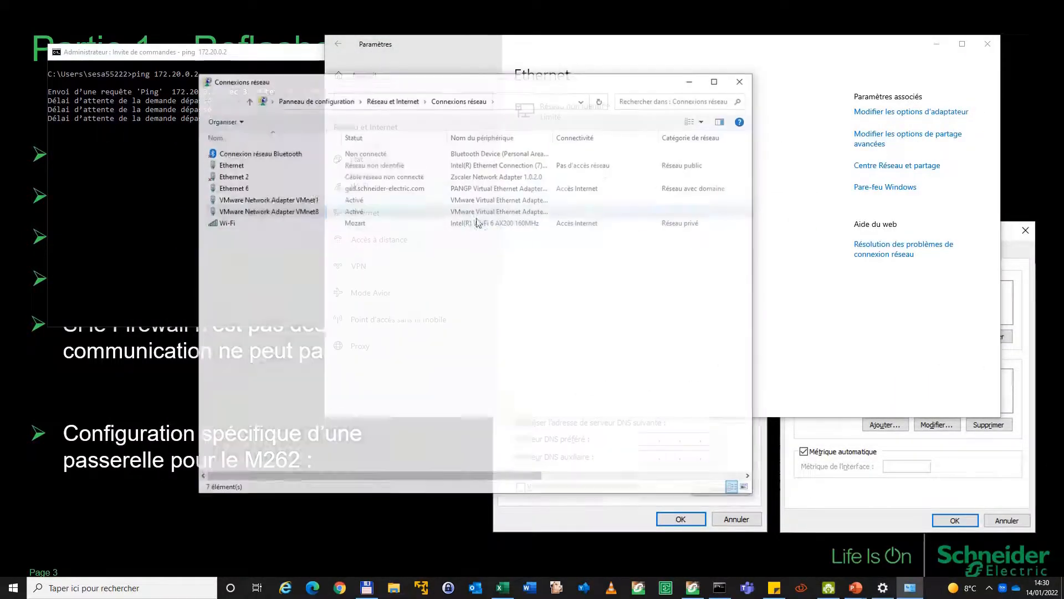
double_click(230, 166)
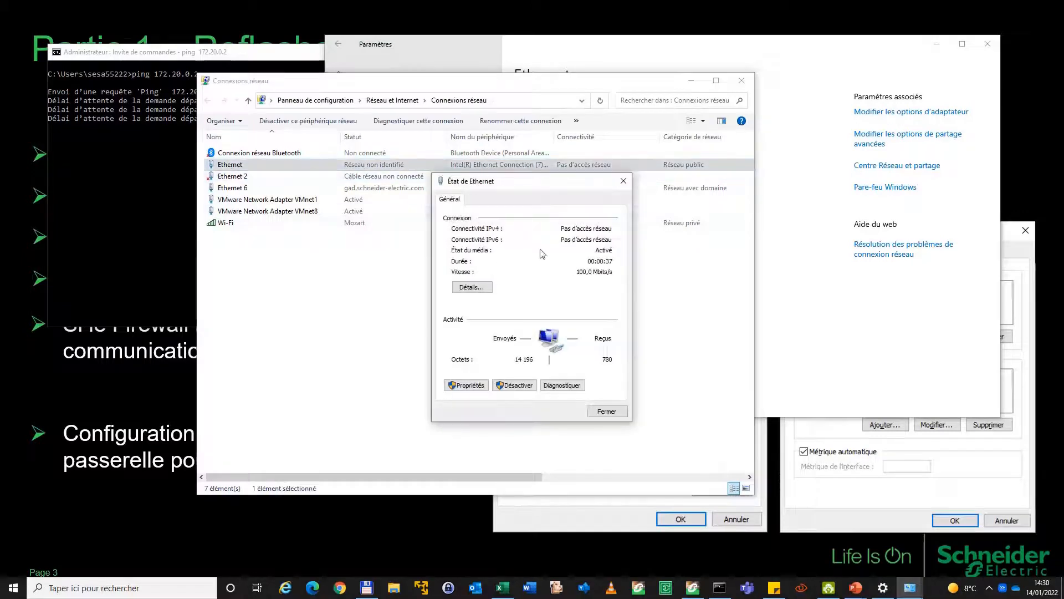
click(480, 388)
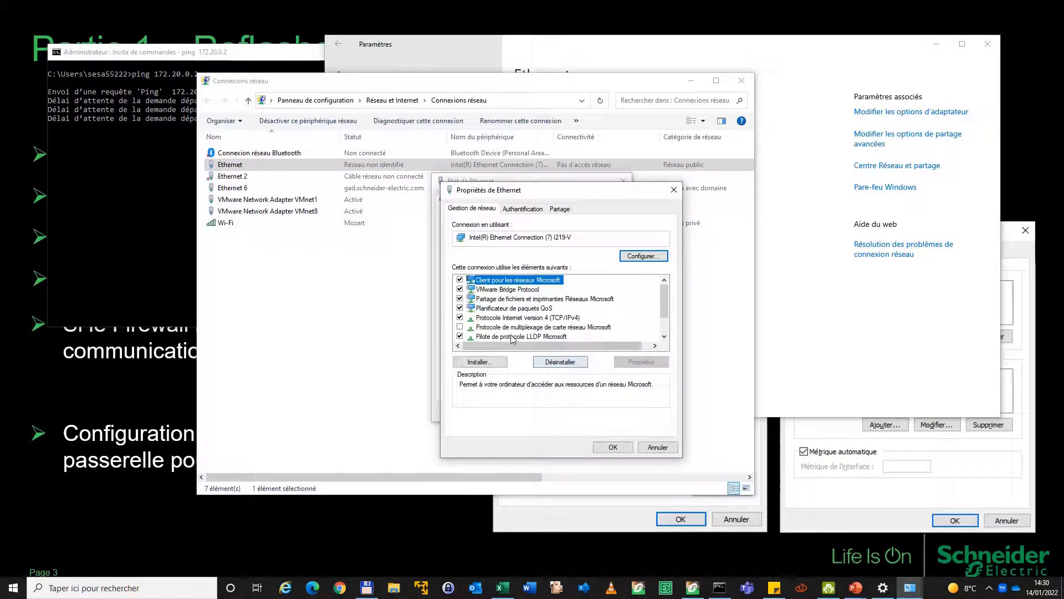
double_click(523, 319)
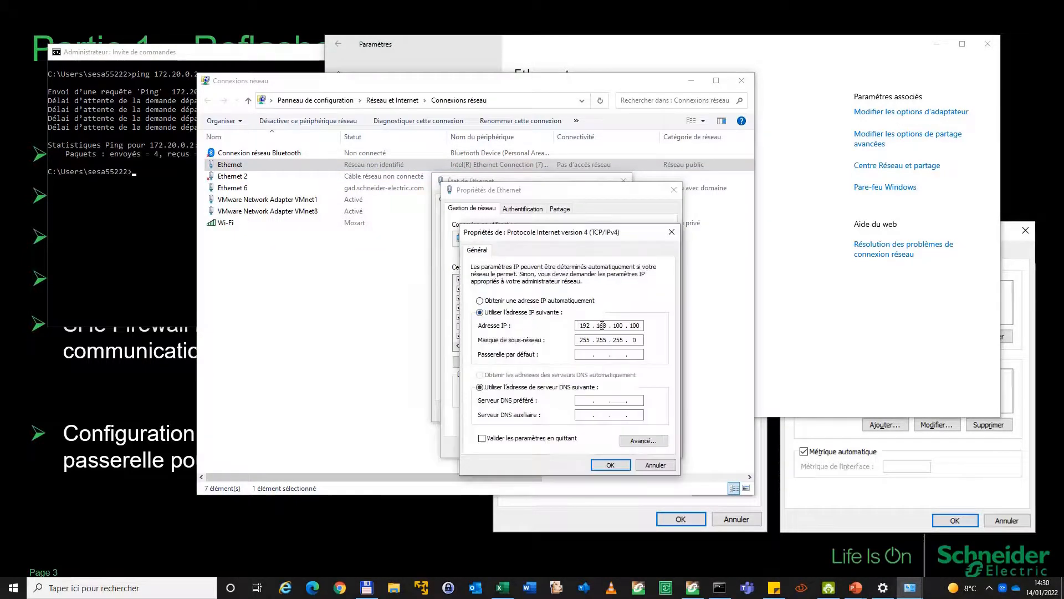
drag(579, 324, 637, 327)
click(644, 441)
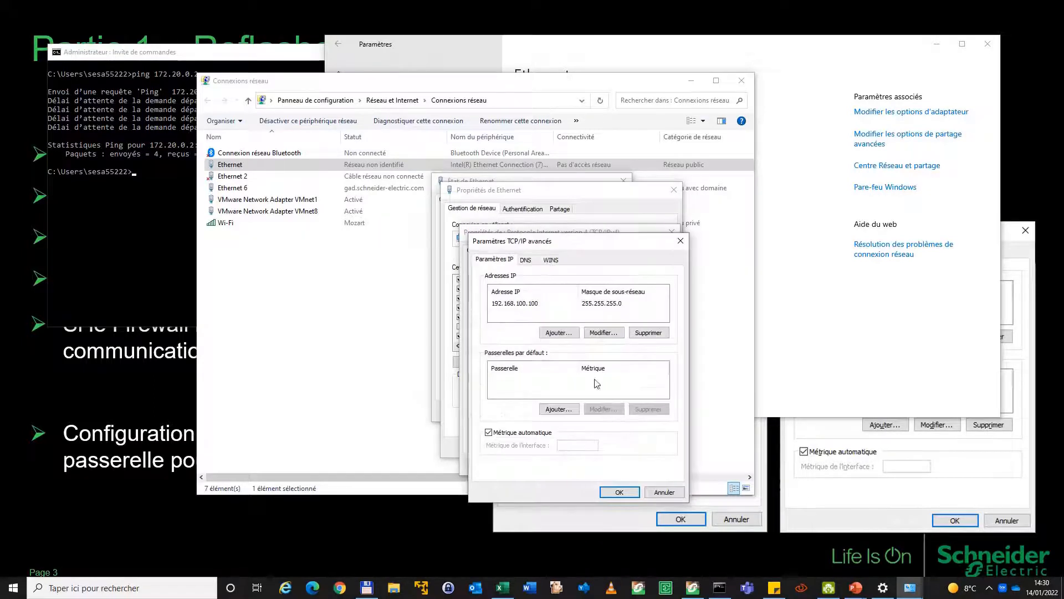
Add the secondary IP address 172.20.0.100 with subnet mask 255.255.252.0 to the Ethernet adapter and close the network connection windows
click(559, 332)
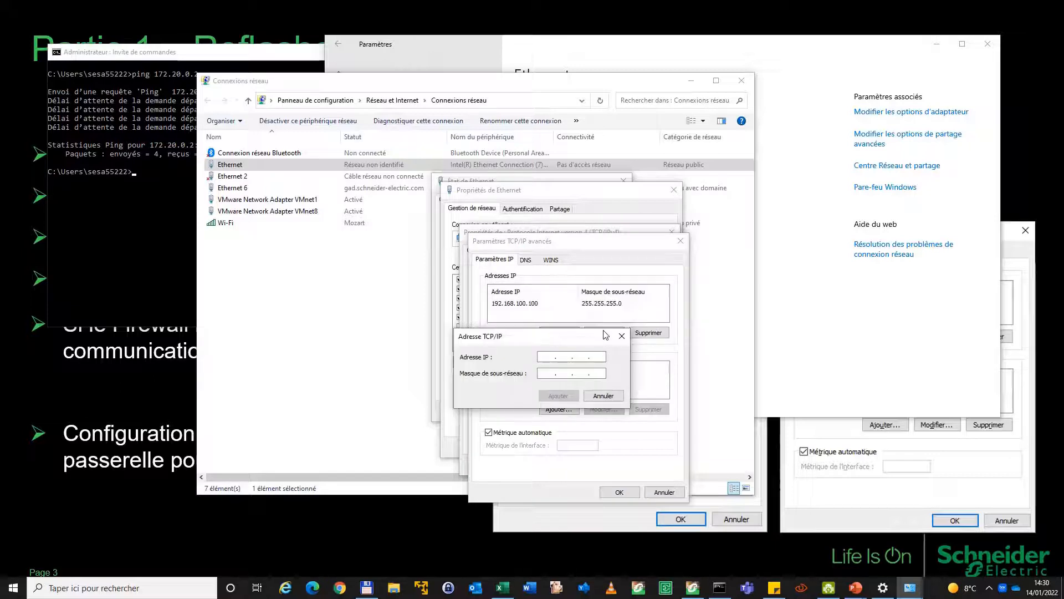
text(172 . 20 . 0 . 100)
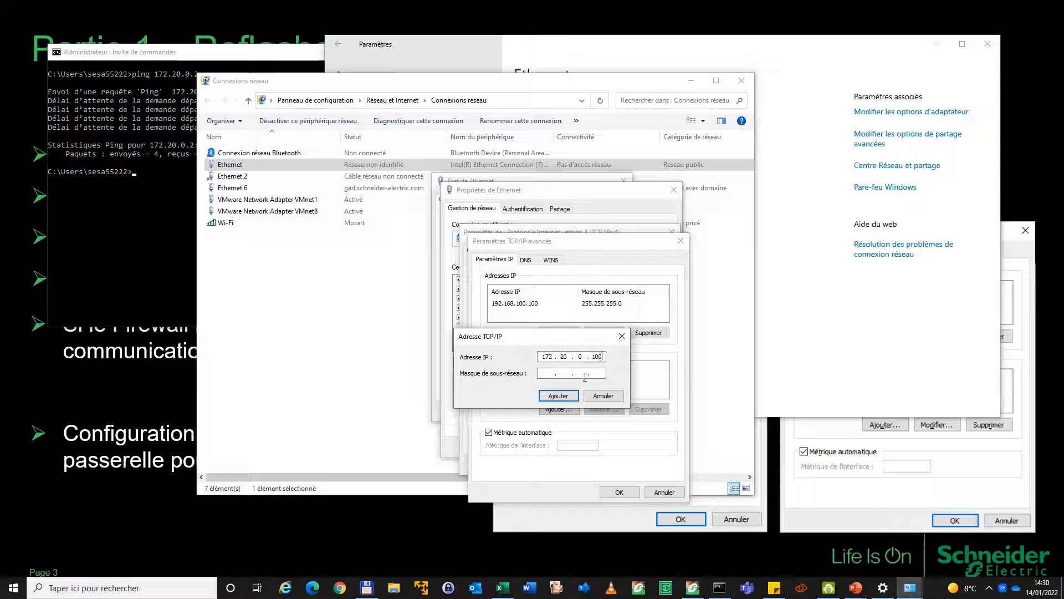
click(564, 373)
text(252 . 0)
click(562, 397)
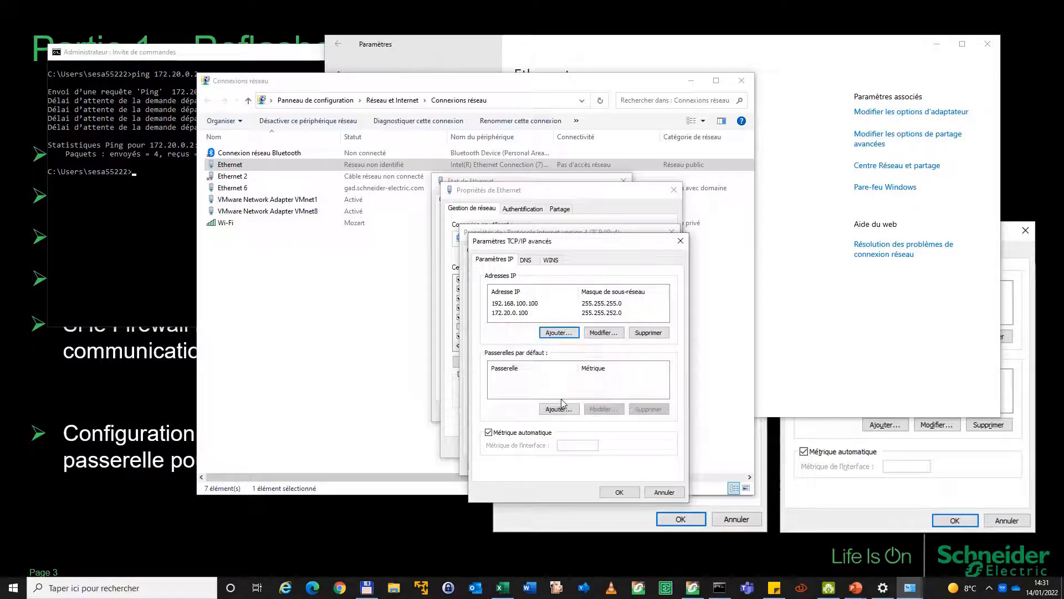
click(619, 492)
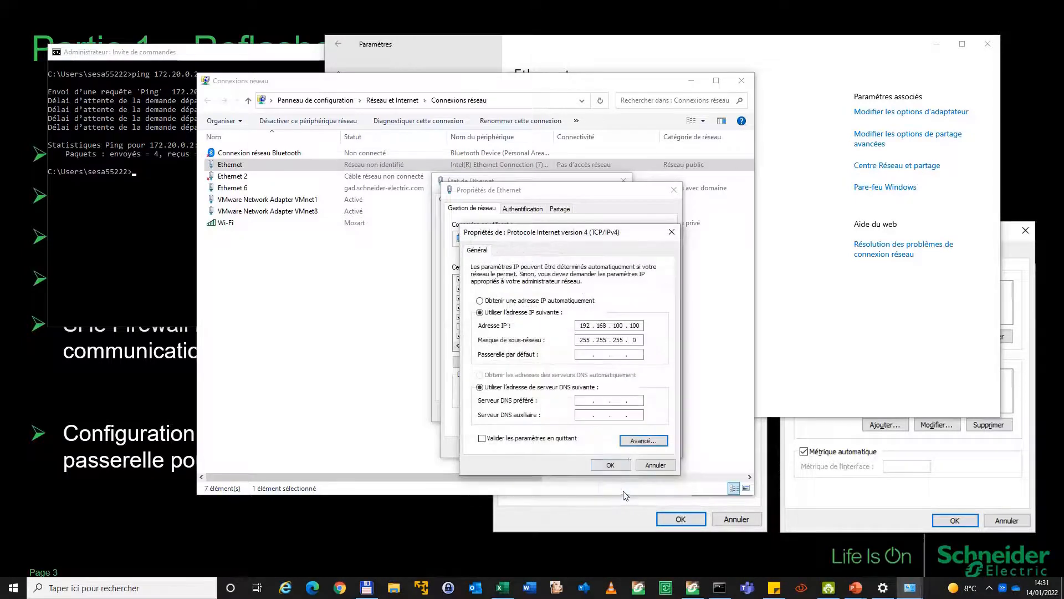
click(625, 464)
click(614, 447)
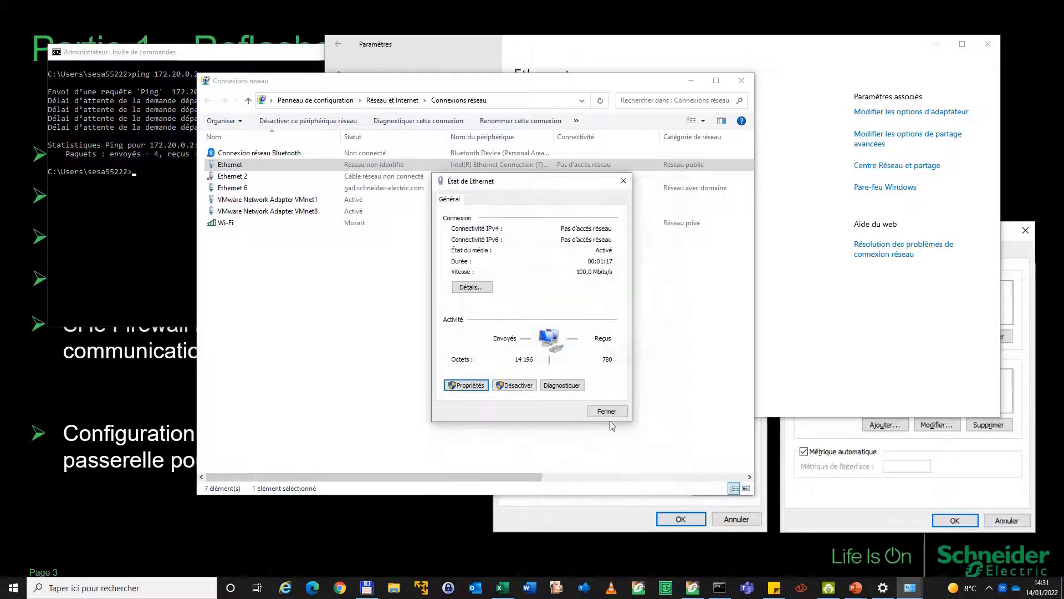
click(604, 409)
click(741, 81)
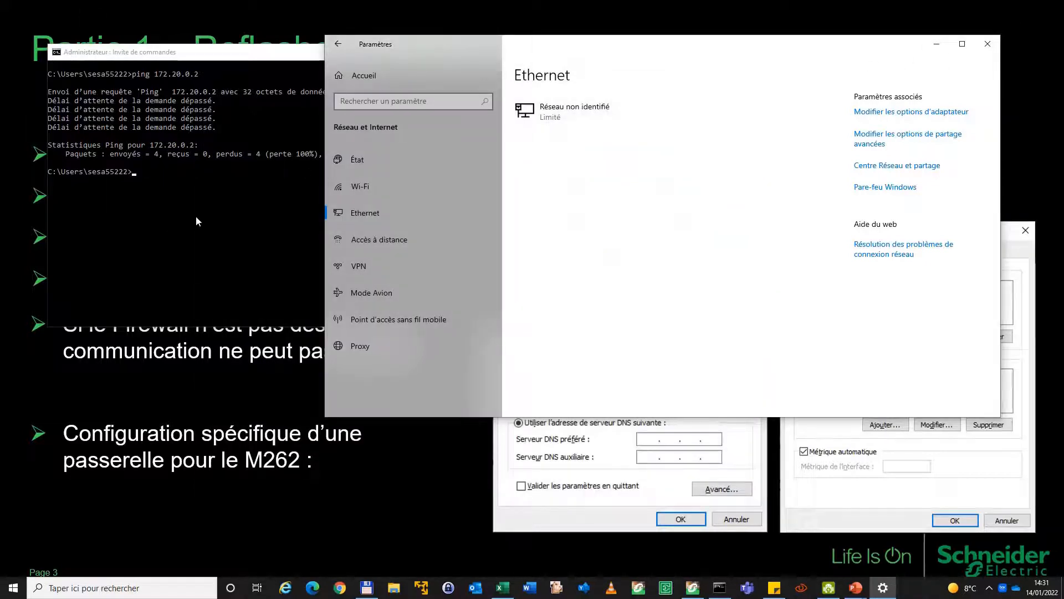
Repeat the ping to 172.20.0.2 in the command prompt
click(209, 213)
key(Up)
key(Return)
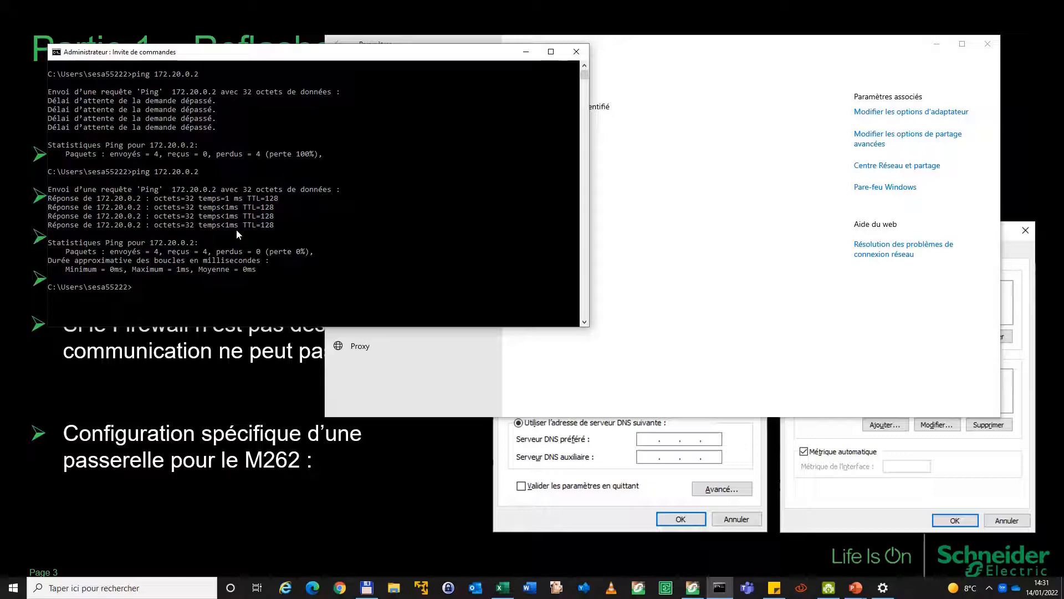
Switch to DroidCam Client and enlarge the live camera preview of the controllers
key(alt+Tab)
key(alt+Tab)
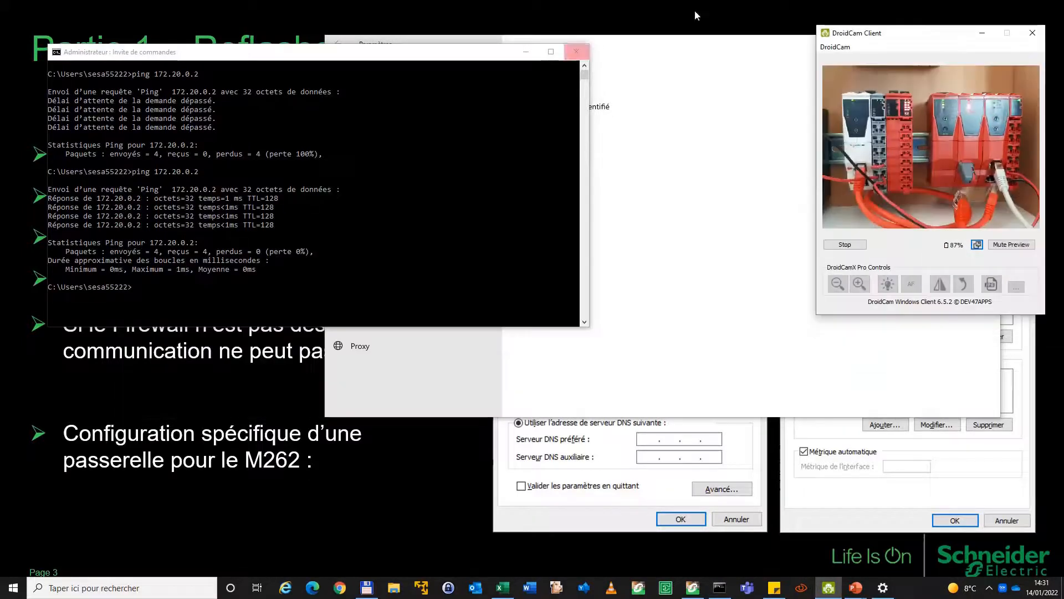
click(977, 245)
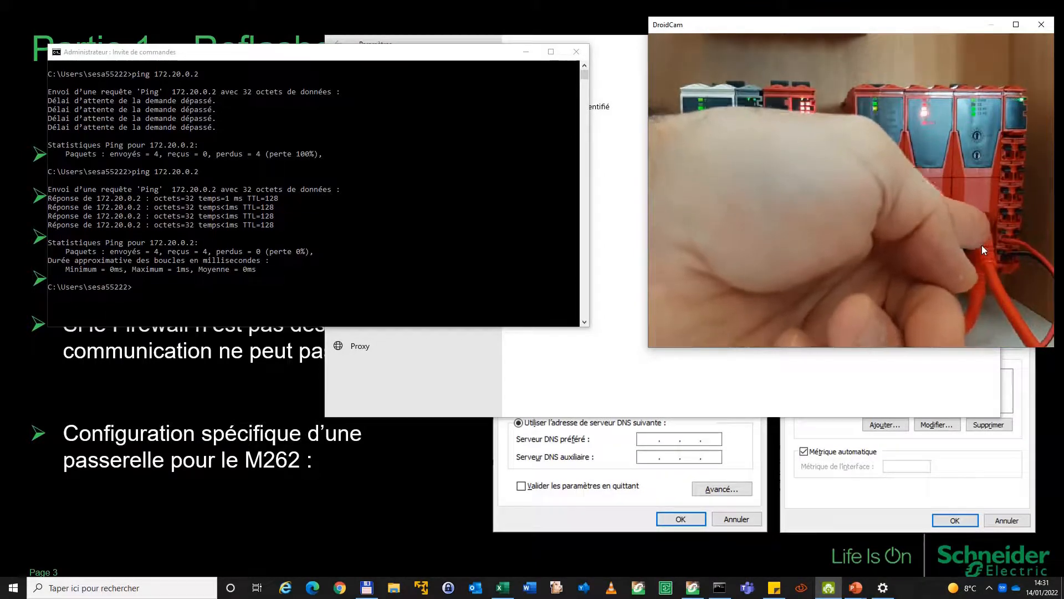
Launch Machine Expert V2.0, then close the enlarged camera preview and minimize DroidCam Client
right_click(695, 590)
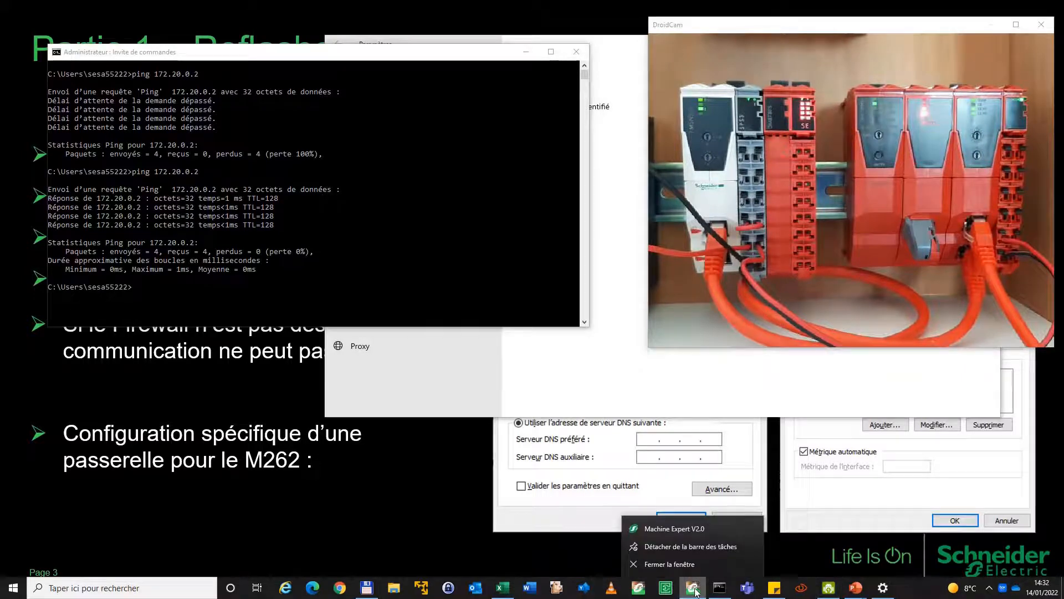
click(691, 528)
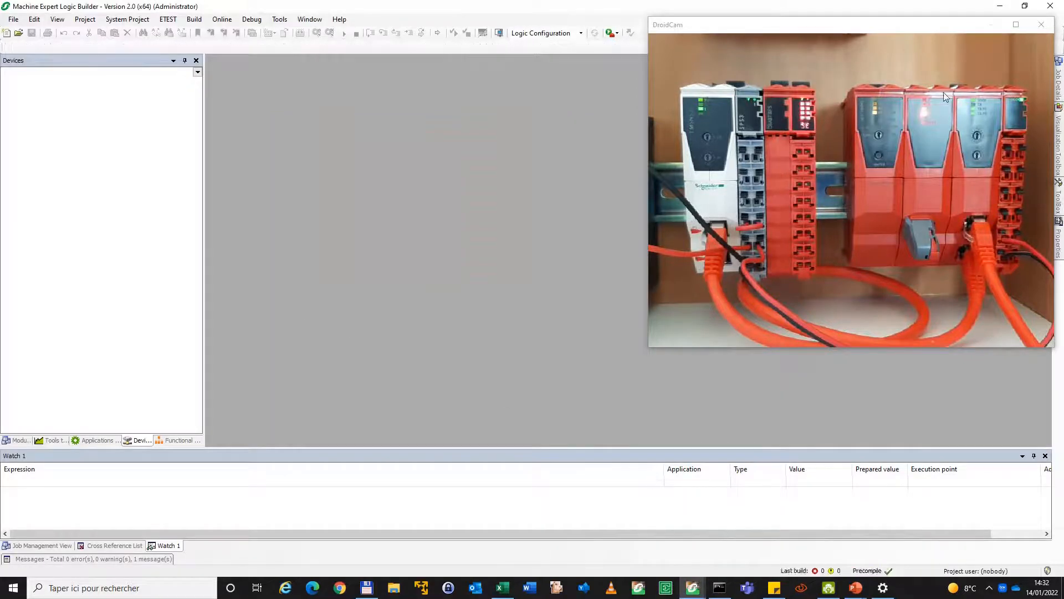
click(1041, 24)
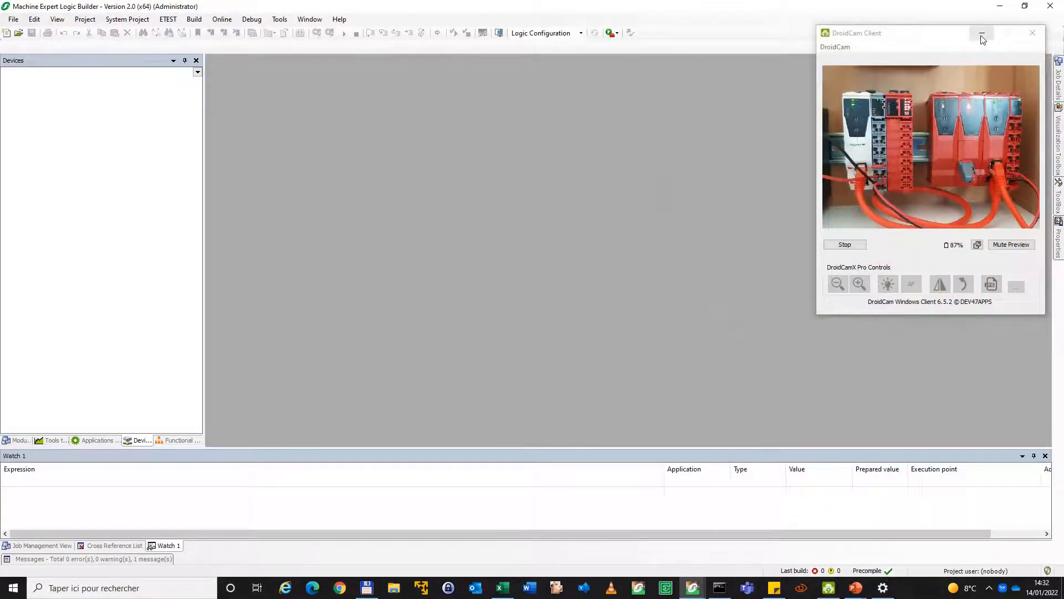
click(981, 38)
Start a new default project for the PacDrive LMC controller and select its location path
click(18, 21)
click(20, 21)
click(19, 22)
click(22, 33)
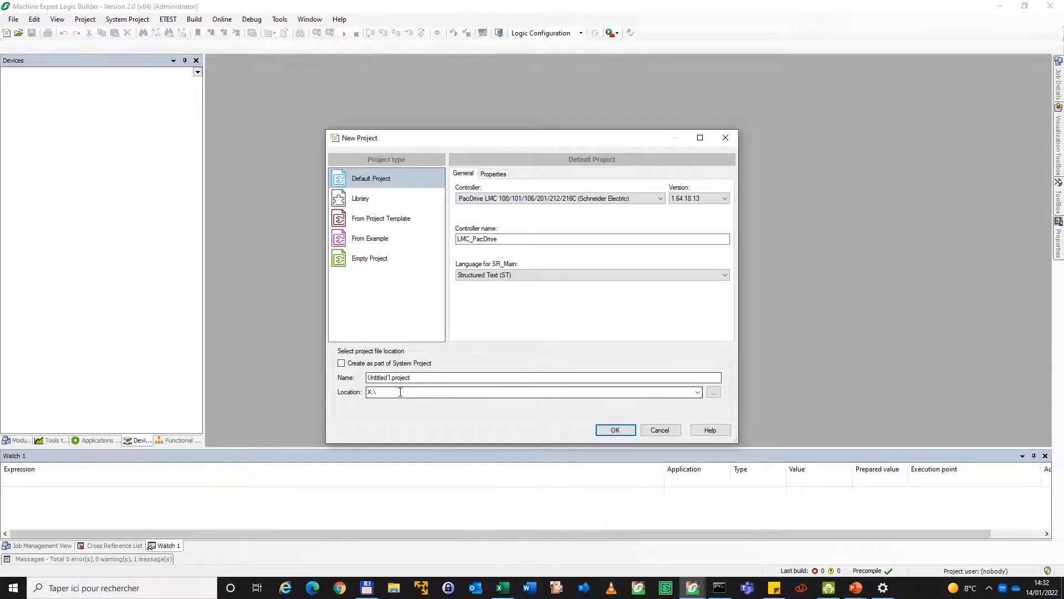
click(588, 392)
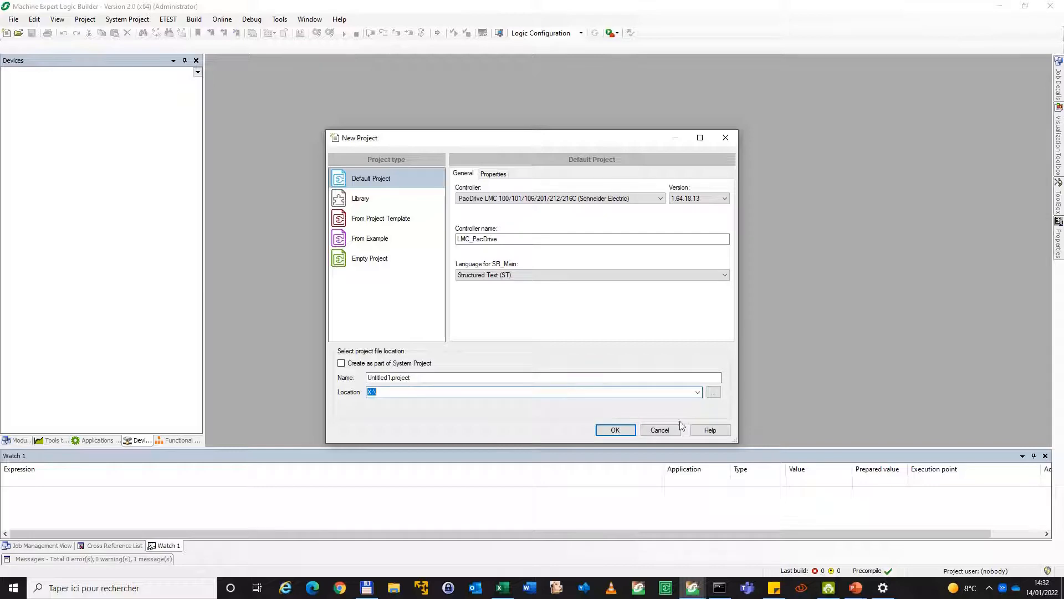
Check the existing project names in the 90 - Equipe ADE - 2022\20 - SLC folder using Total Commander
click(367, 588)
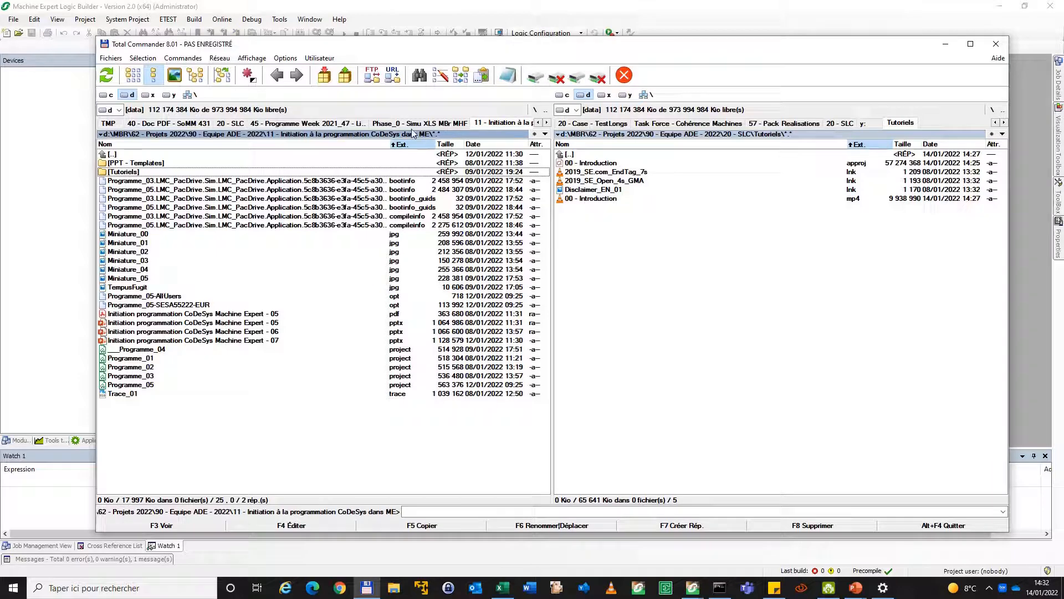
double_click(453, 155)
double_click(138, 158)
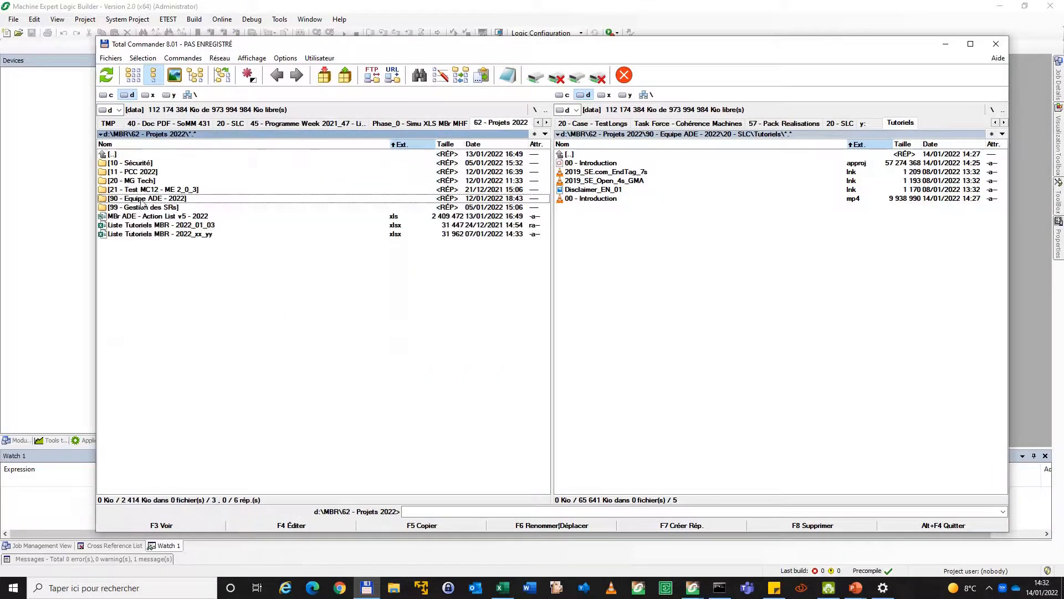
double_click(141, 198)
double_click(140, 181)
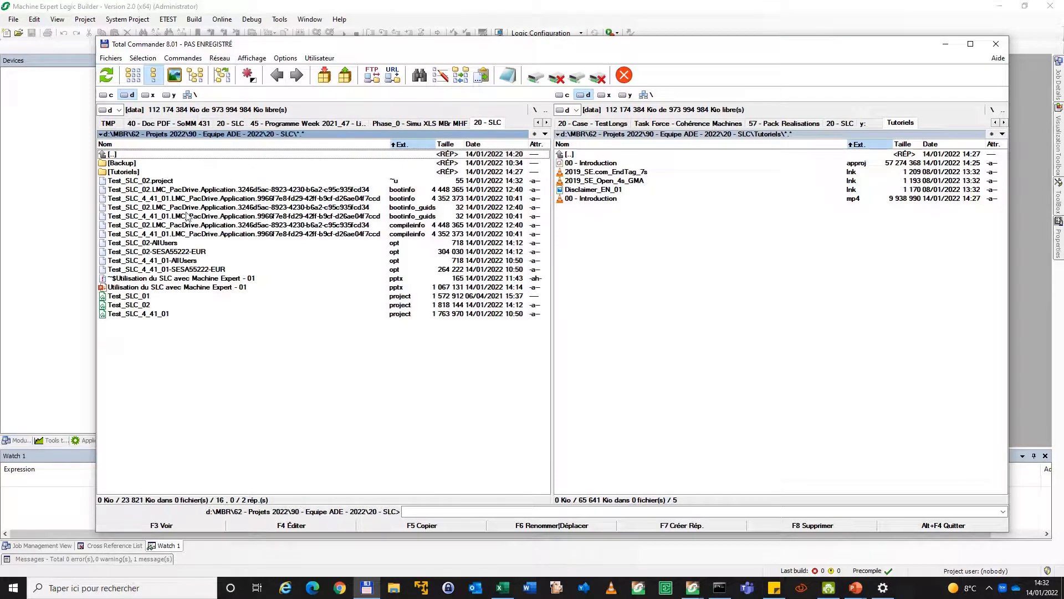
click(158, 306)
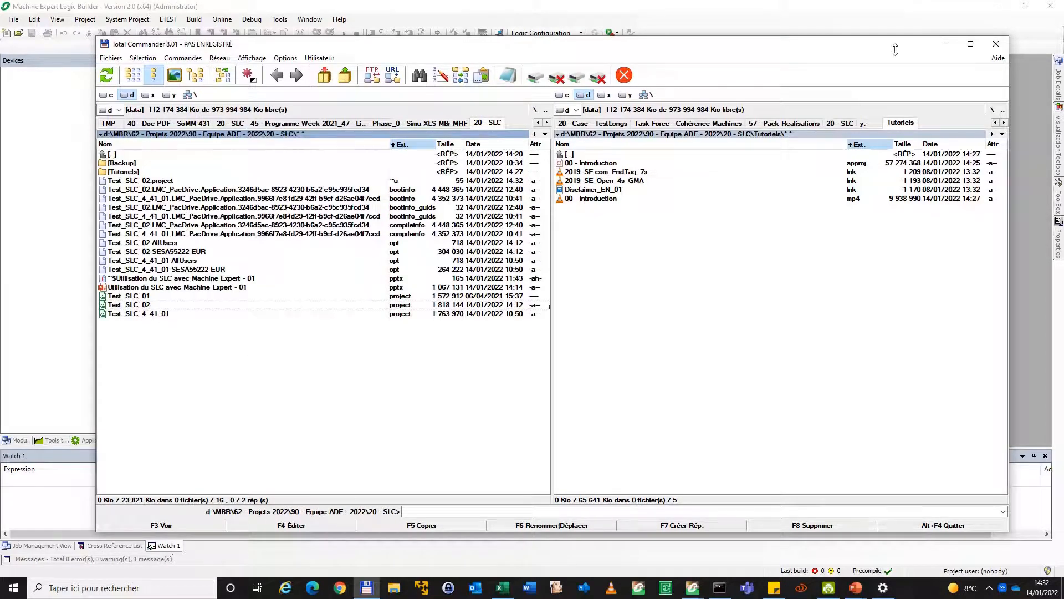
click(946, 44)
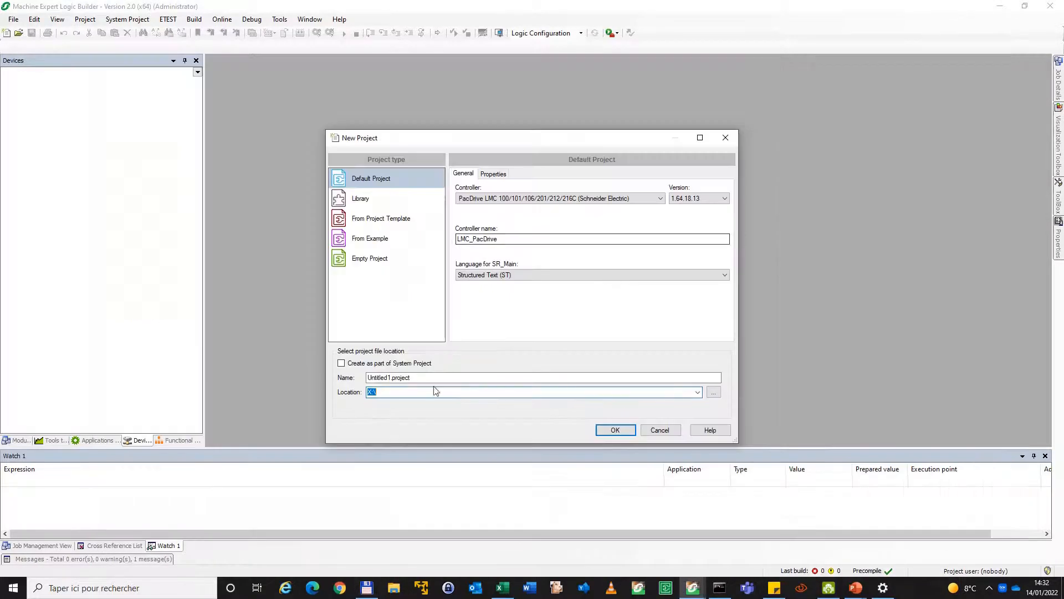
Create the default project as Test_SLC_10 in X:\
text(\)
click(405, 377)
text(Test_SLC_10)
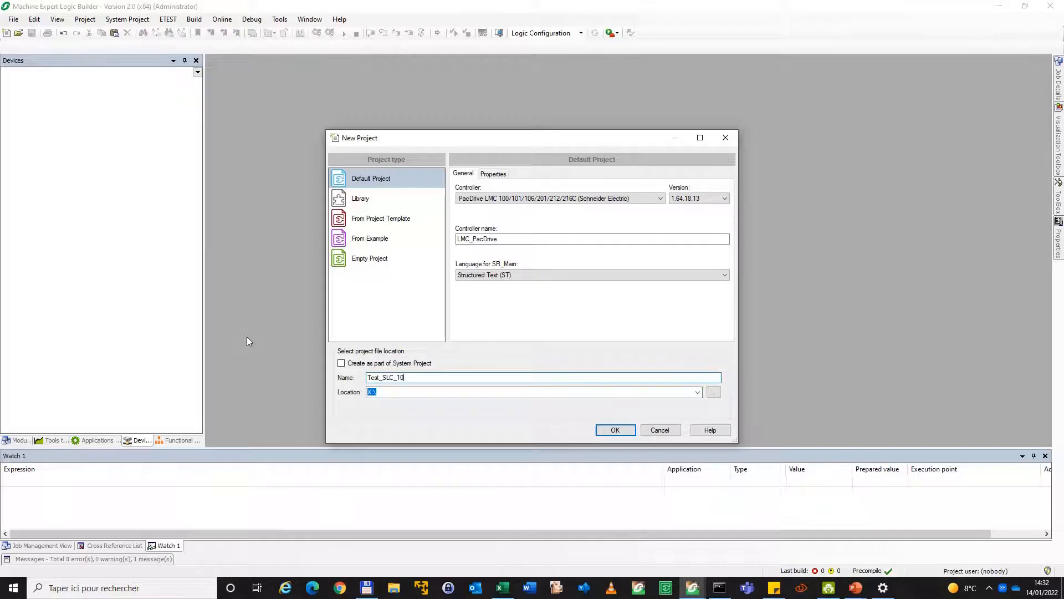
key(Return)
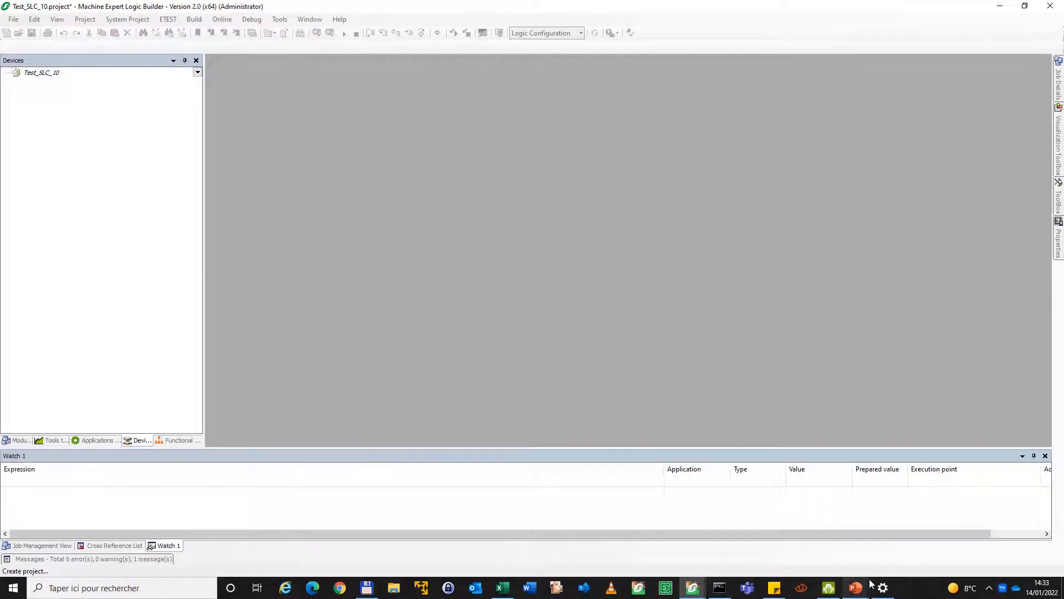
Open the Device Addressing editor, try to log in to the LMC_PacDrive controller and acknowledge the address message
mouse_move(868, 582)
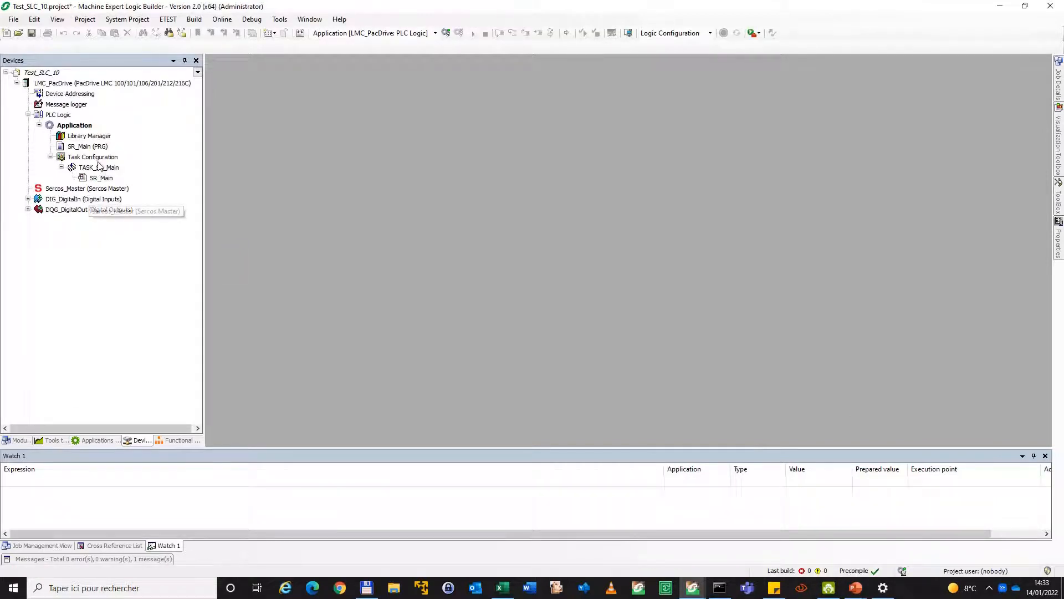
double_click(84, 97)
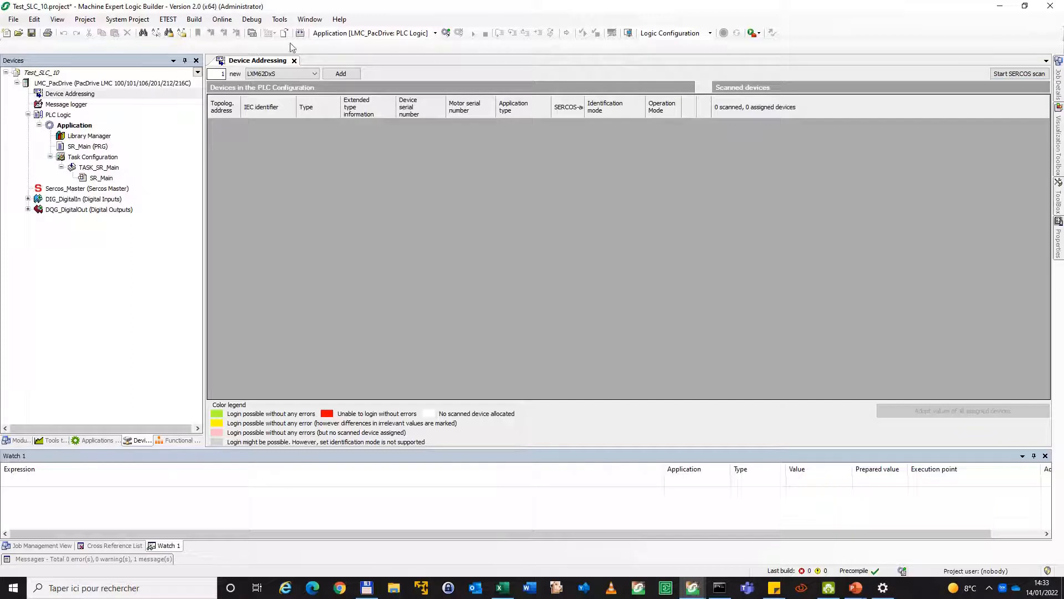
click(445, 33)
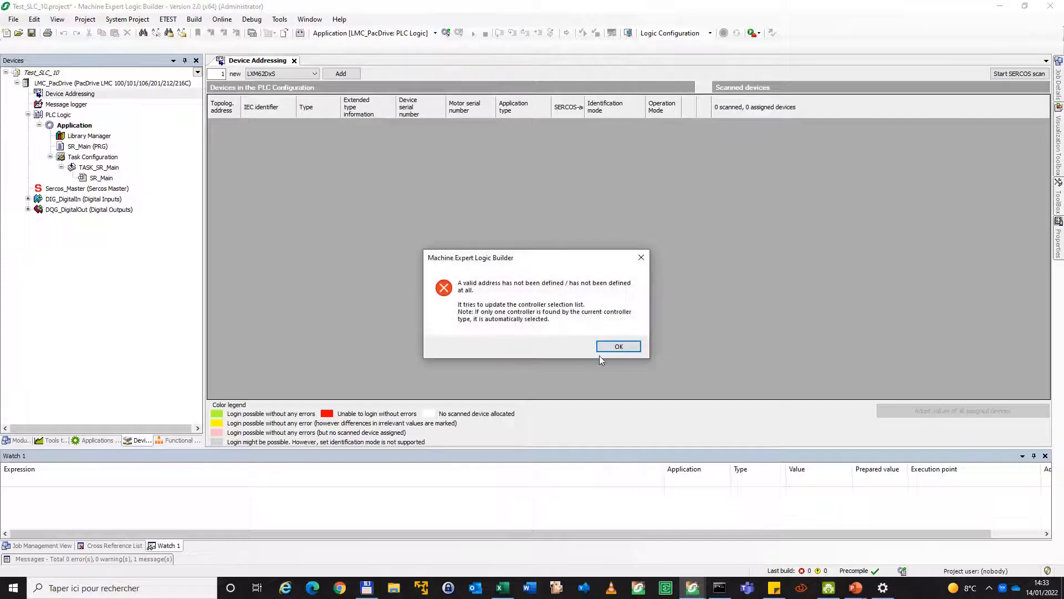
click(615, 347)
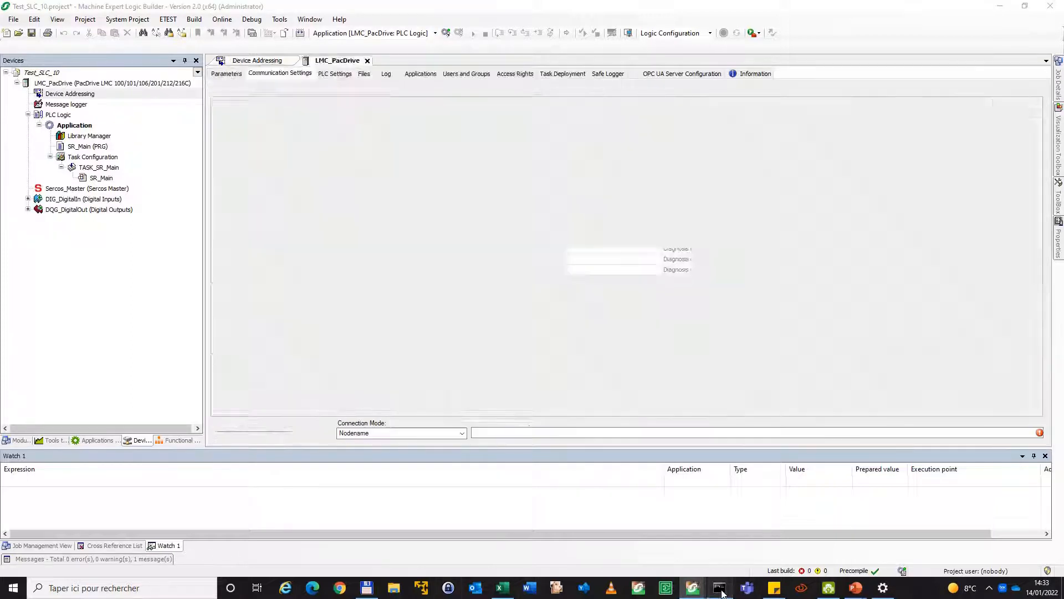
Ping 192.168.100.111 from the command prompt to test the connection to the controller
click(721, 591)
key(Up)
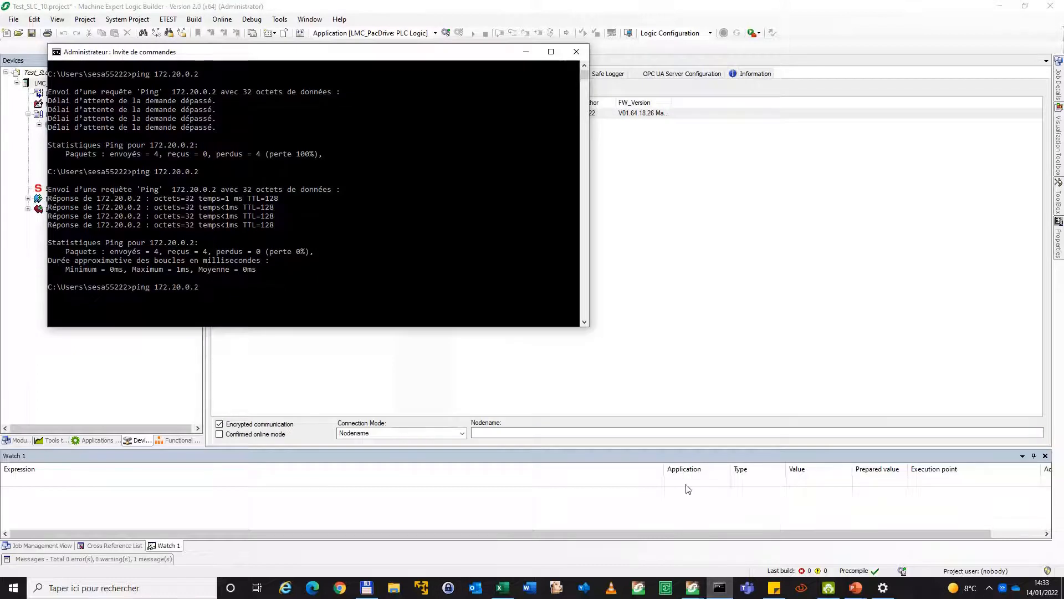
key(BackSpace)
key(BackSpace)
key(BackSpace)
key(BackSpace)
key(BackSpace)
key(BackSpace)
key(BackSpace)
key(BackSpace)
text(92.16)
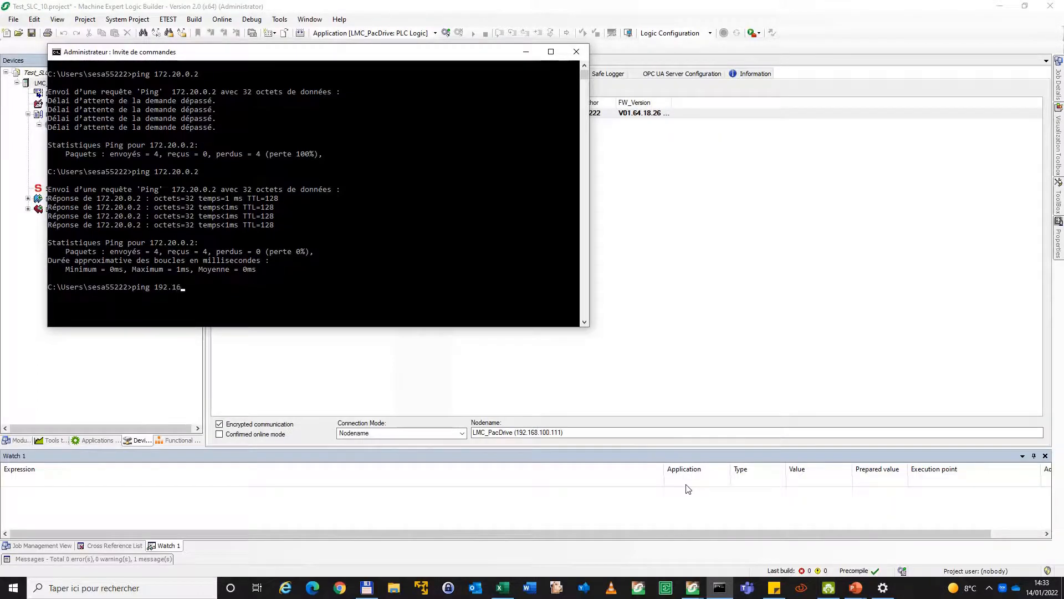
text(8.100.111)
key(Return)
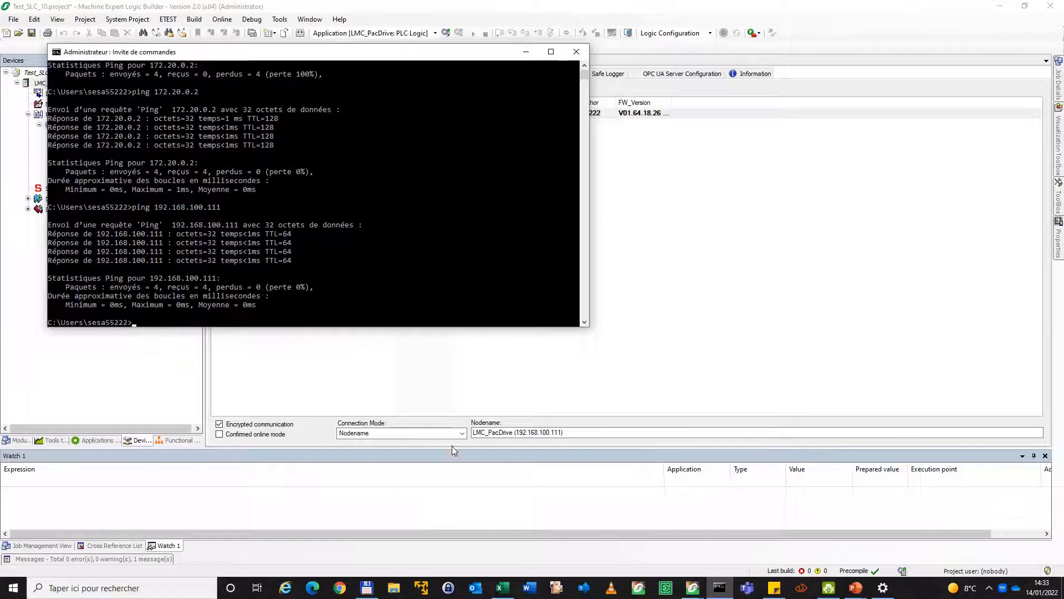
Set the LMC_PacDrive connection mode to IP Address (Fast TCP) with target 192.168.100.111 and test the connection
click(411, 433)
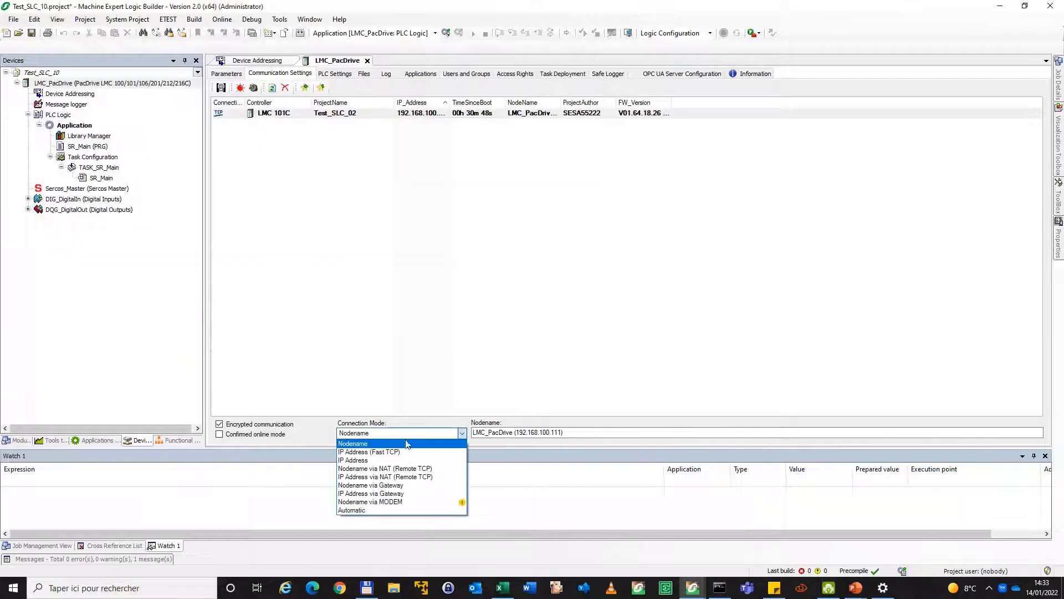
click(404, 451)
click(909, 434)
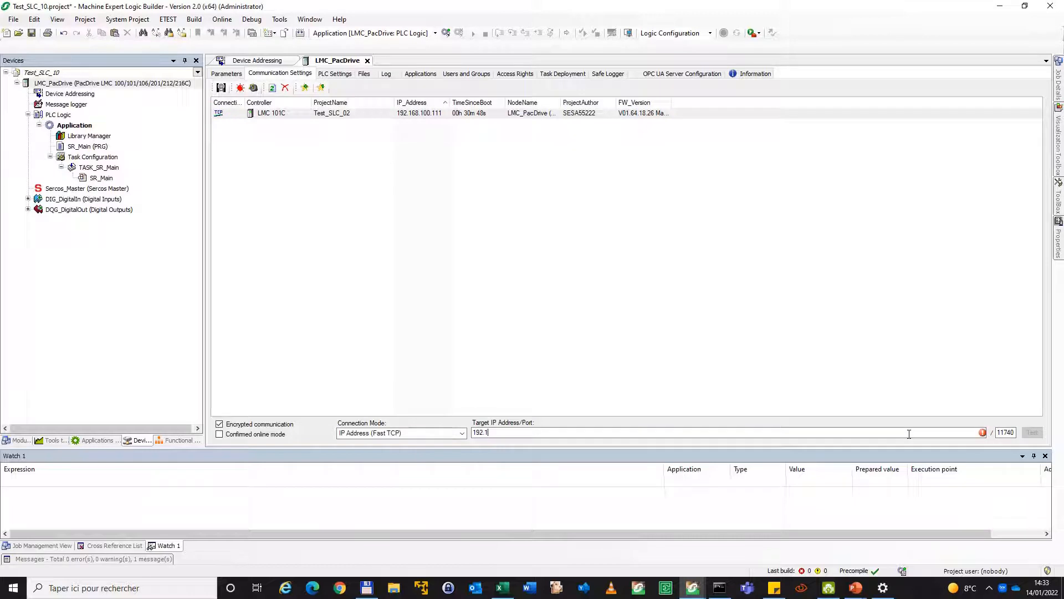
text(111)
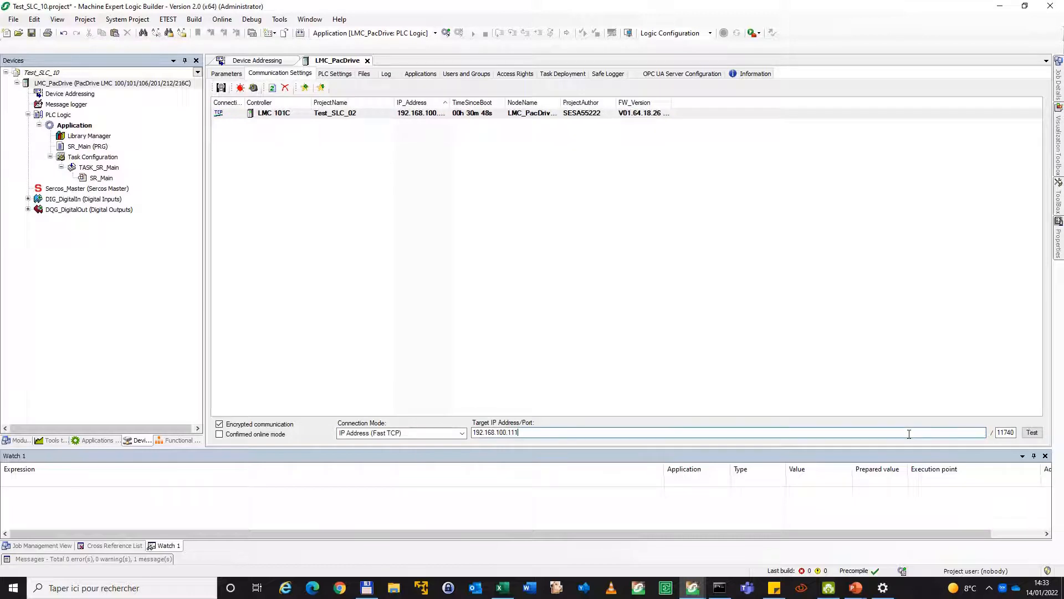
click(1035, 431)
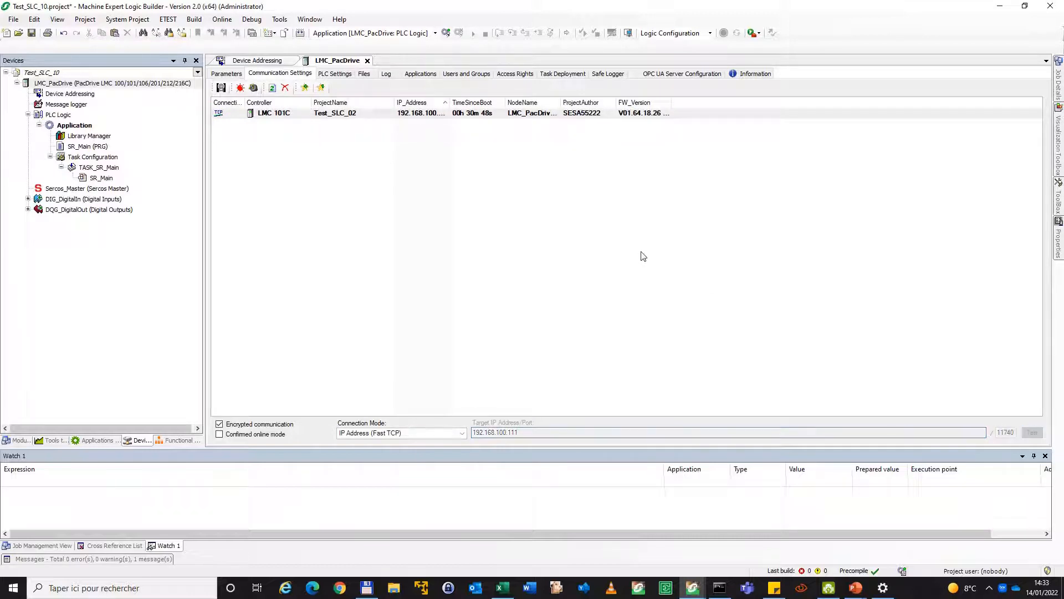
click(582, 336)
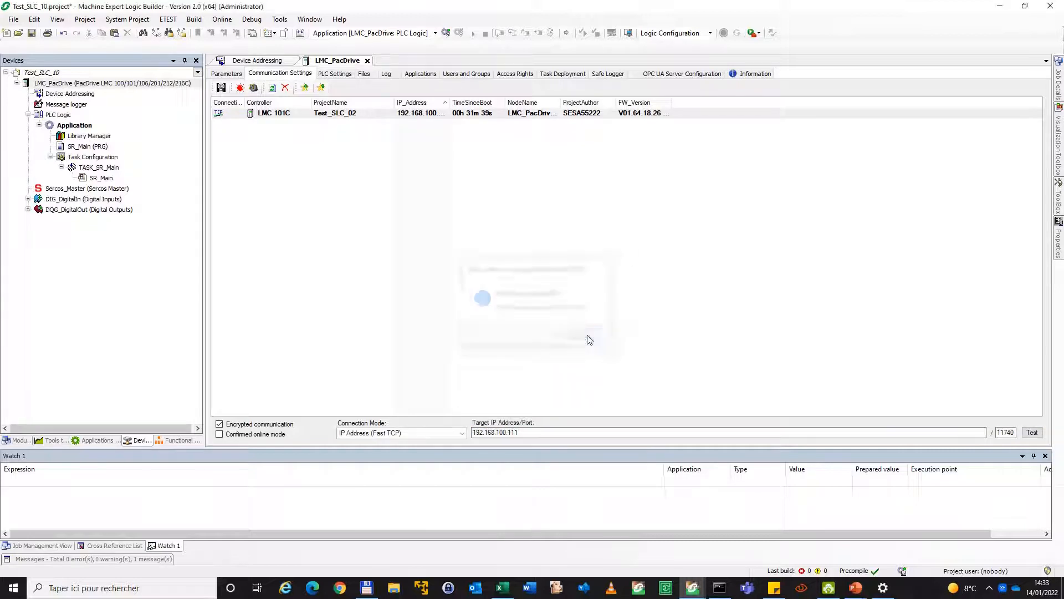
Log in to LMC_PacDrive despite the expired certificate, download the application with a cold start of the controller and run it
click(446, 33)
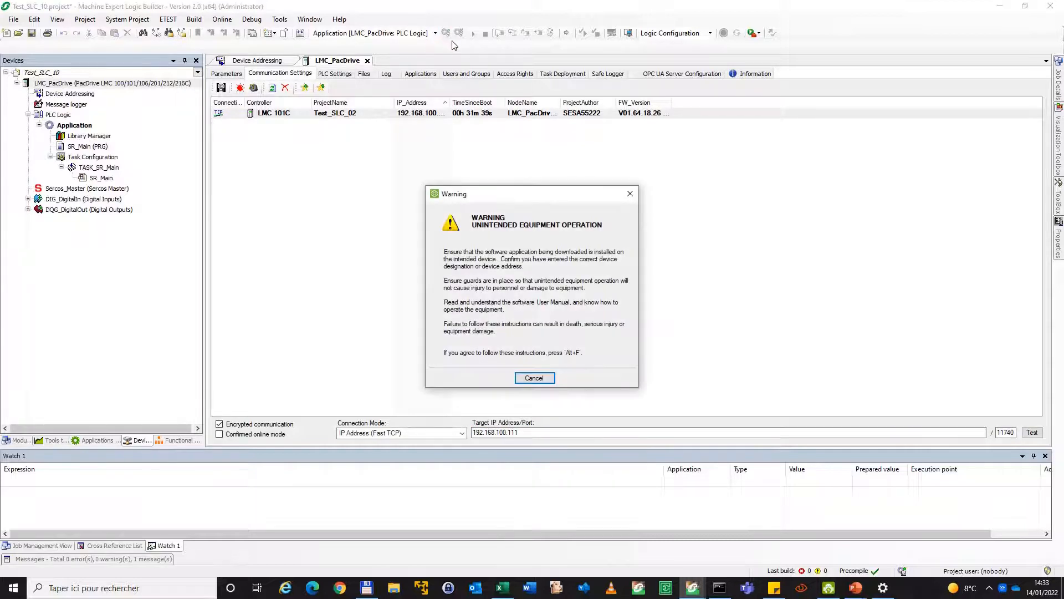
key(alt+f)
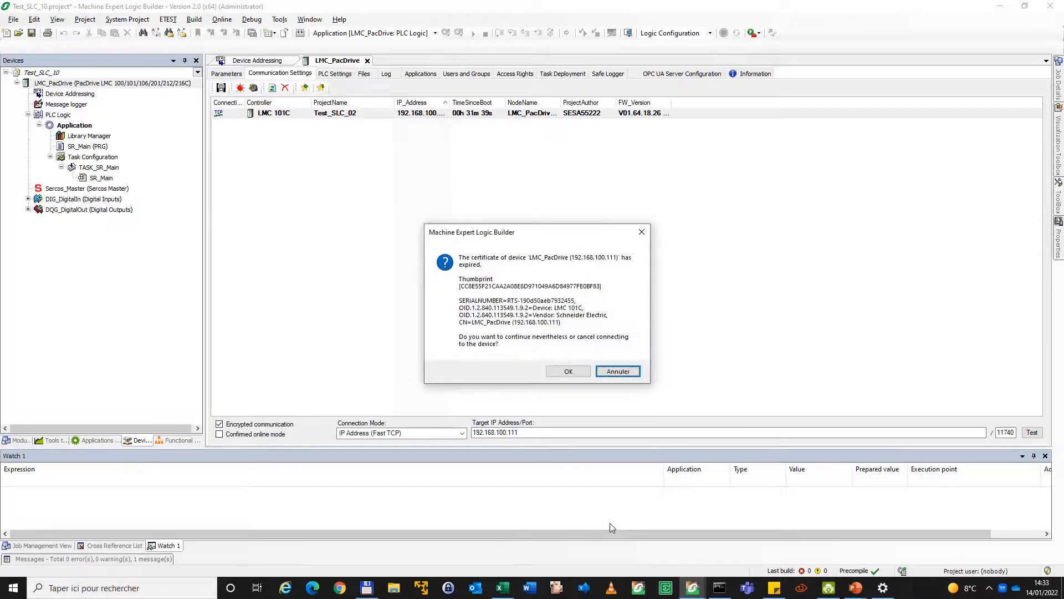
click(565, 373)
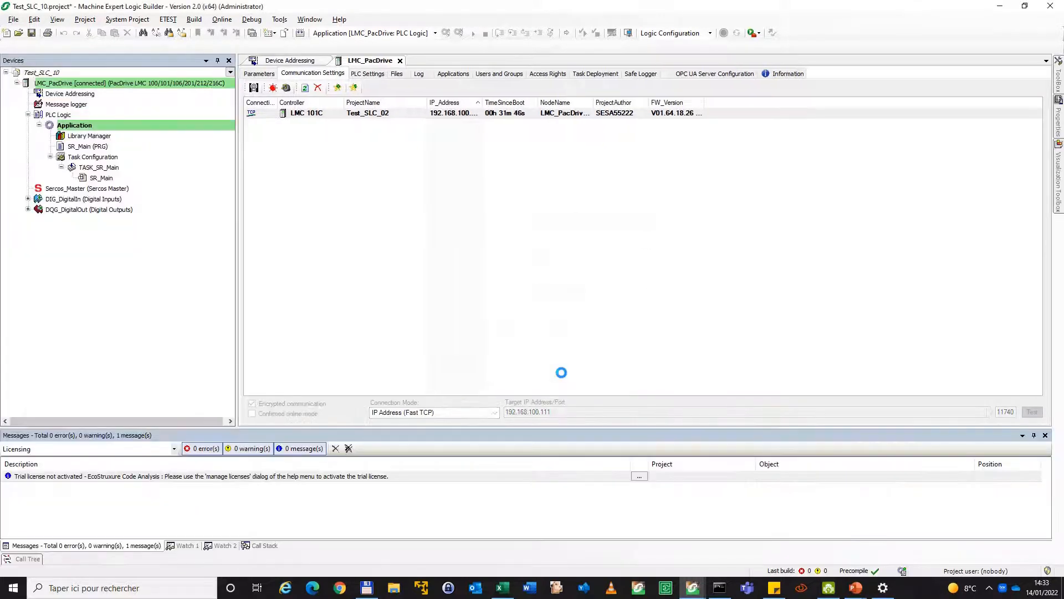
click(514, 317)
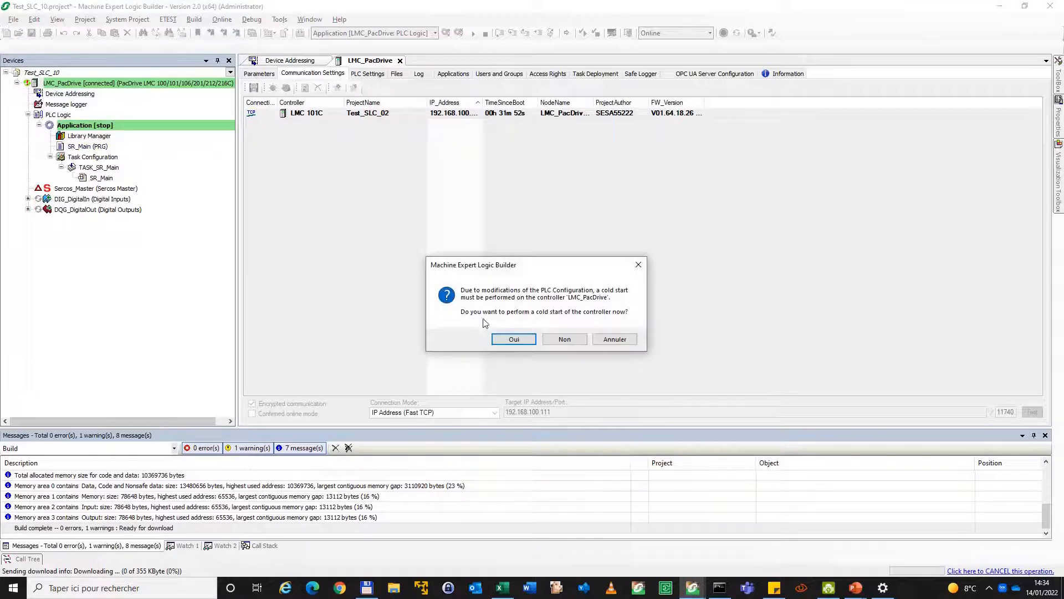
click(525, 341)
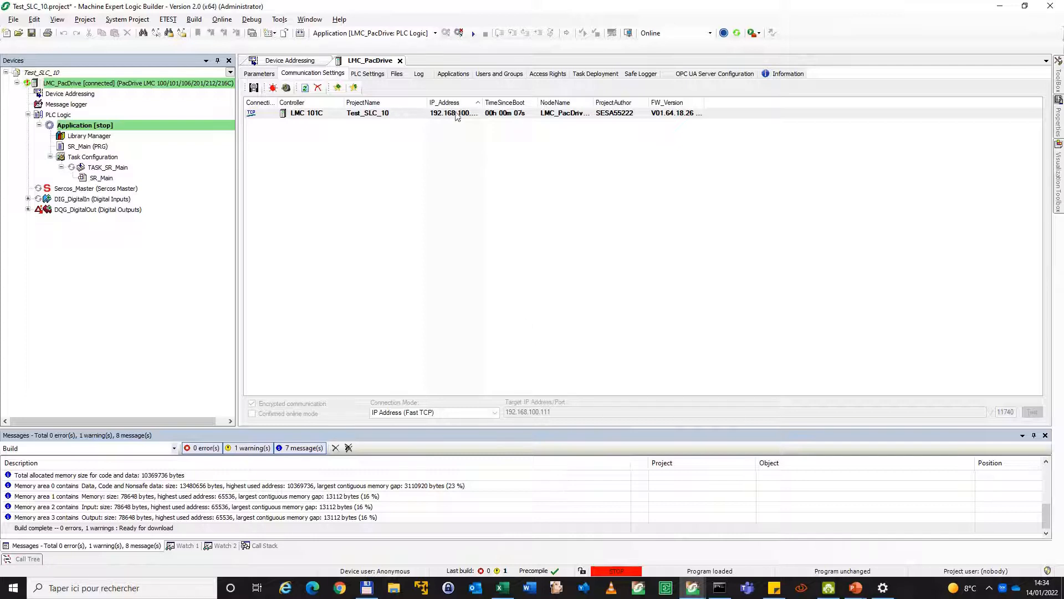
click(472, 34)
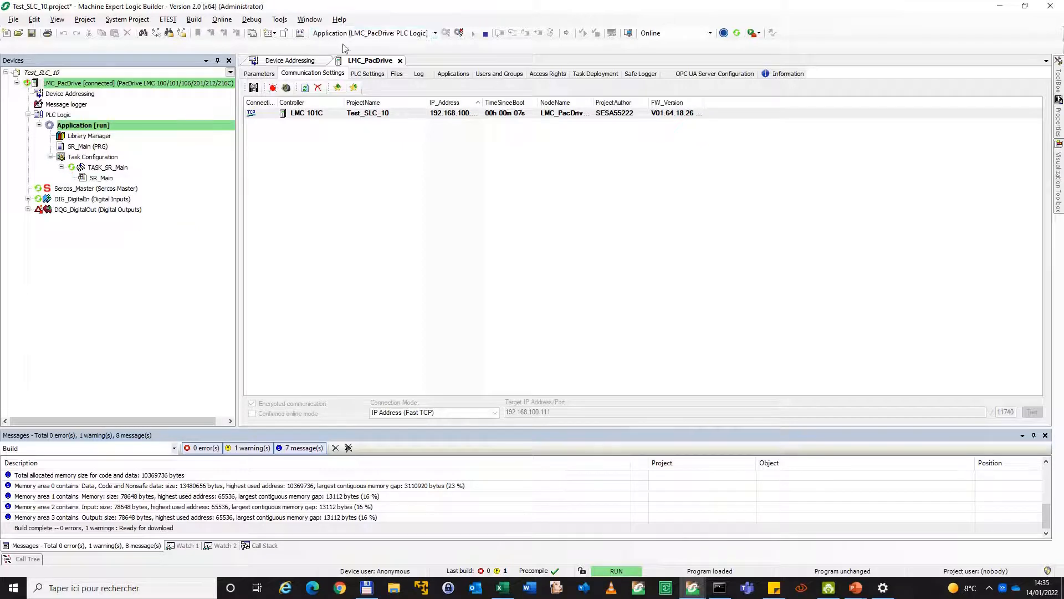
Log out and set DiagMask, OpenloadDiagMsk and OverloadDiagMsk of DQG_DigitalOut to 2#00000000
click(459, 34)
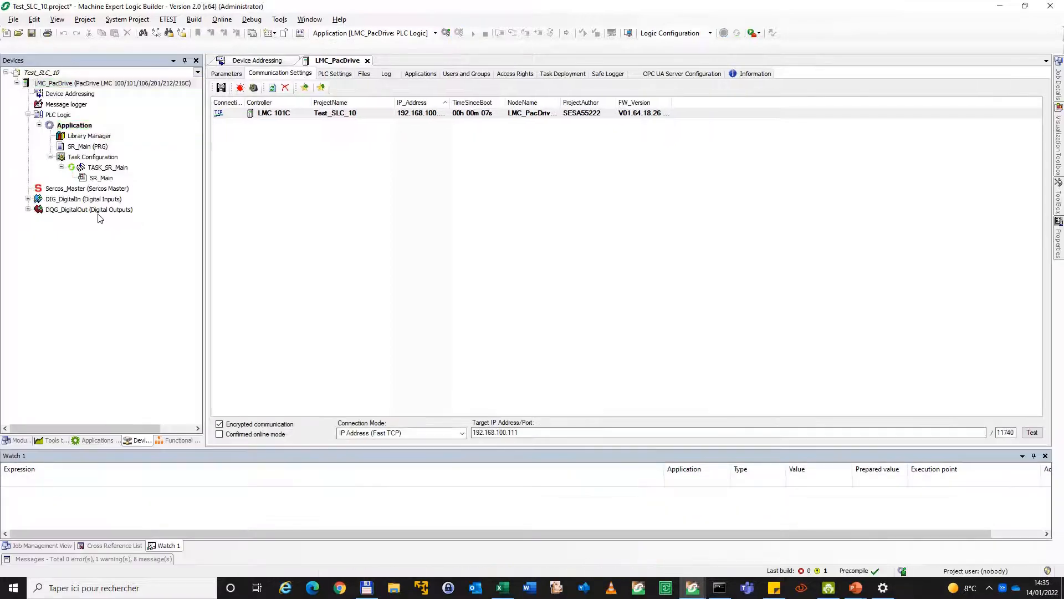
click(97, 210)
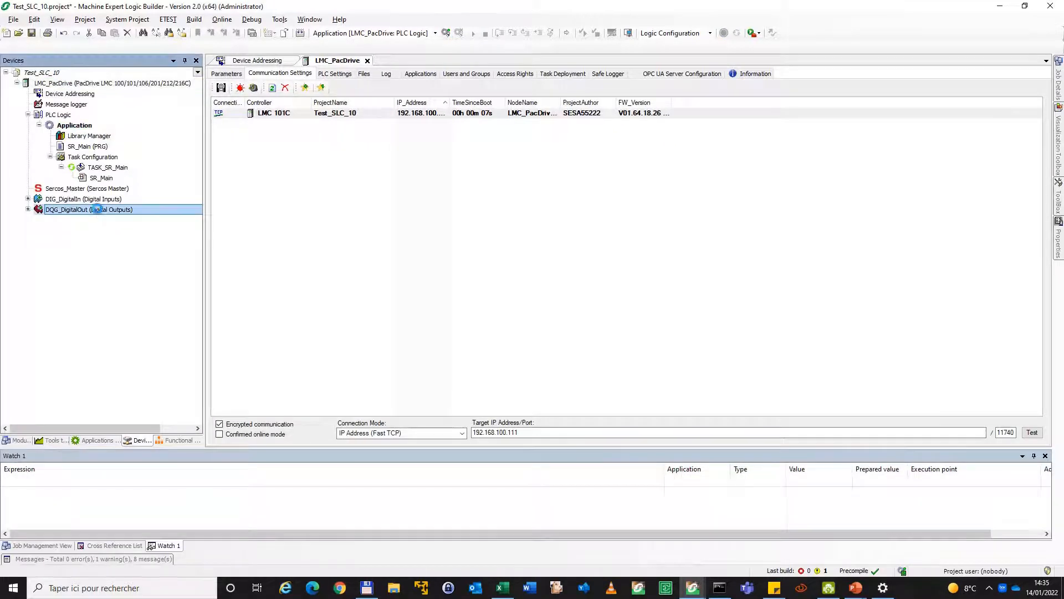
click(386, 110)
key(BackSpace)
key(BackSpace)
key(BackSpace)
key(BackSpace)
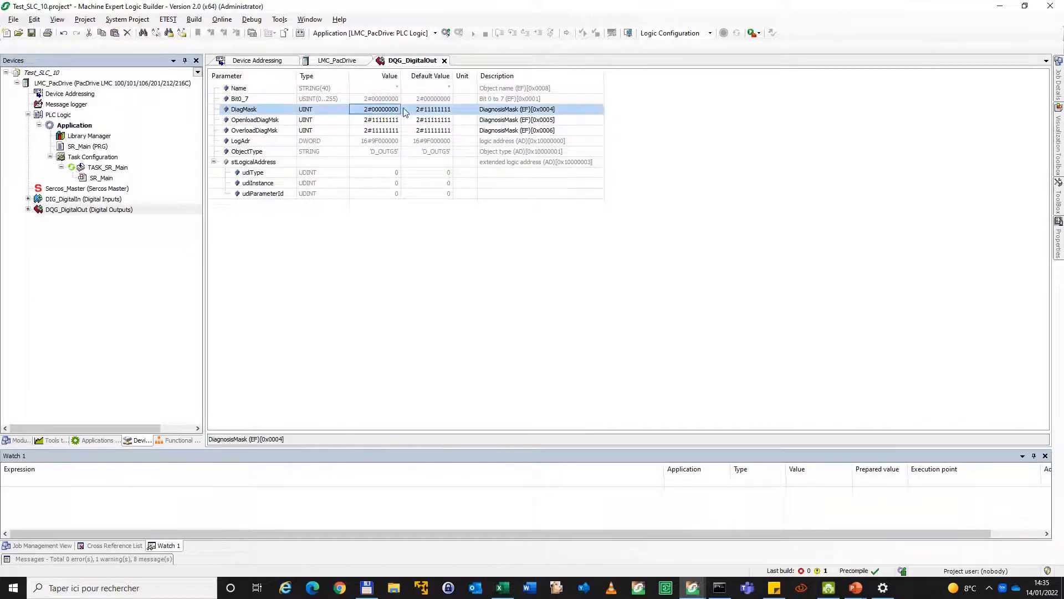
click(379, 107)
key(ctrl+c)
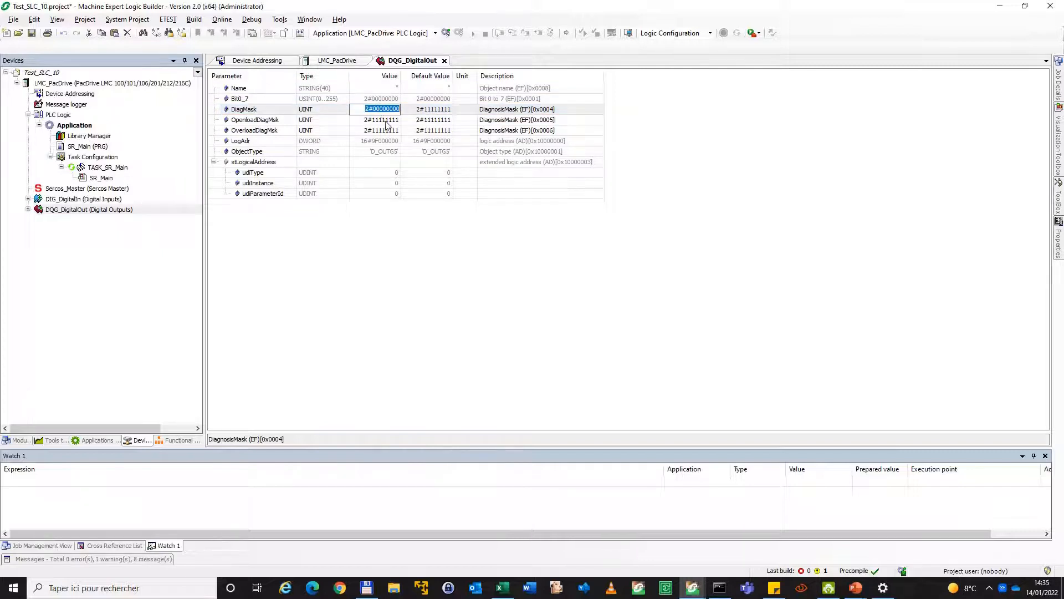
click(384, 120)
key(ctrl+v)
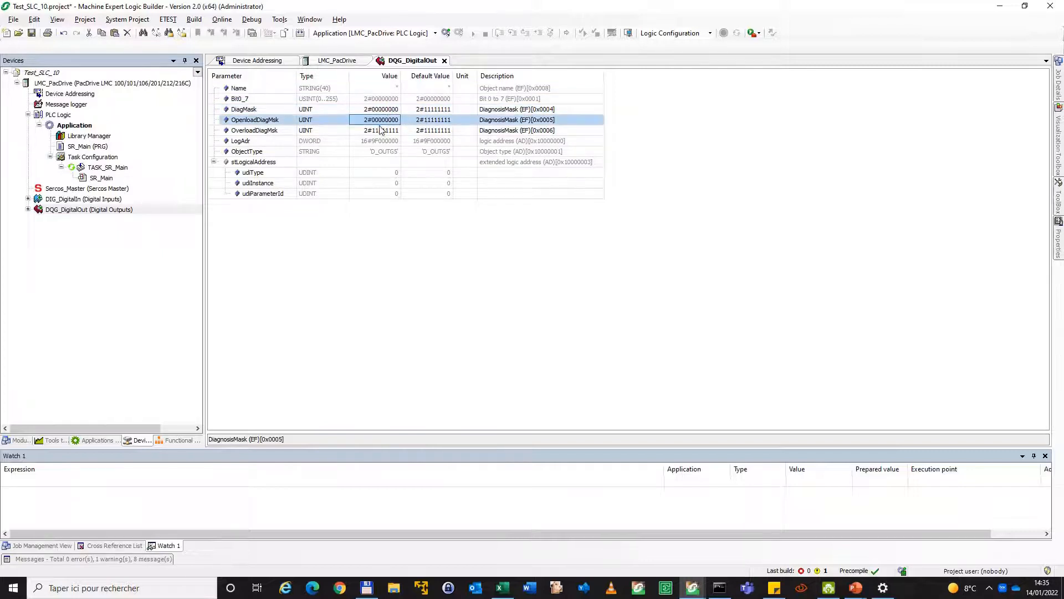
click(379, 128)
key(ctrl+v)
Log in with the changed digital output configuration, restart the application and reset the controller's diagnostic messages
click(446, 33)
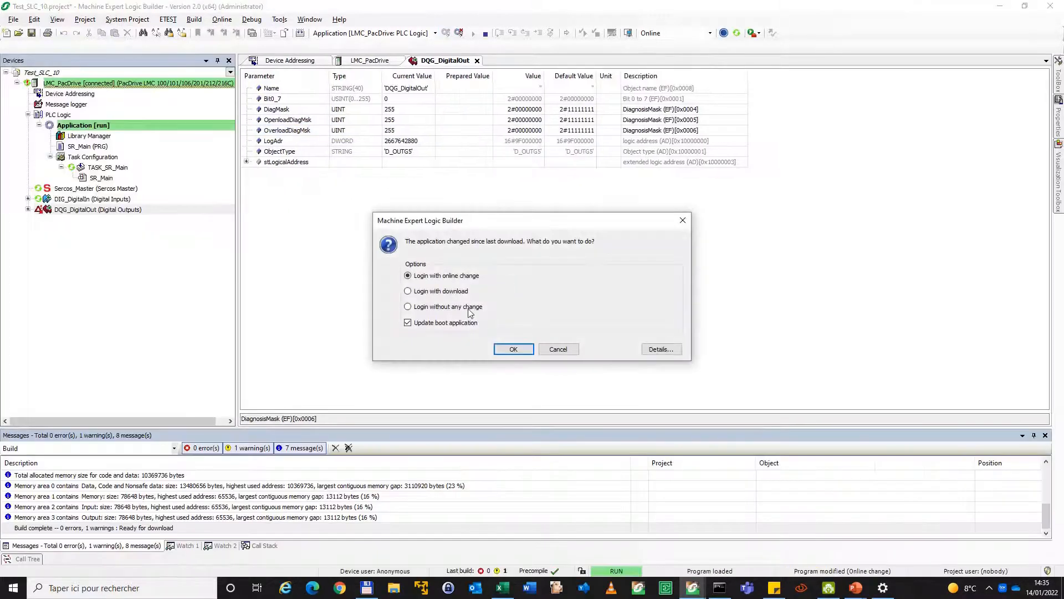
click(514, 349)
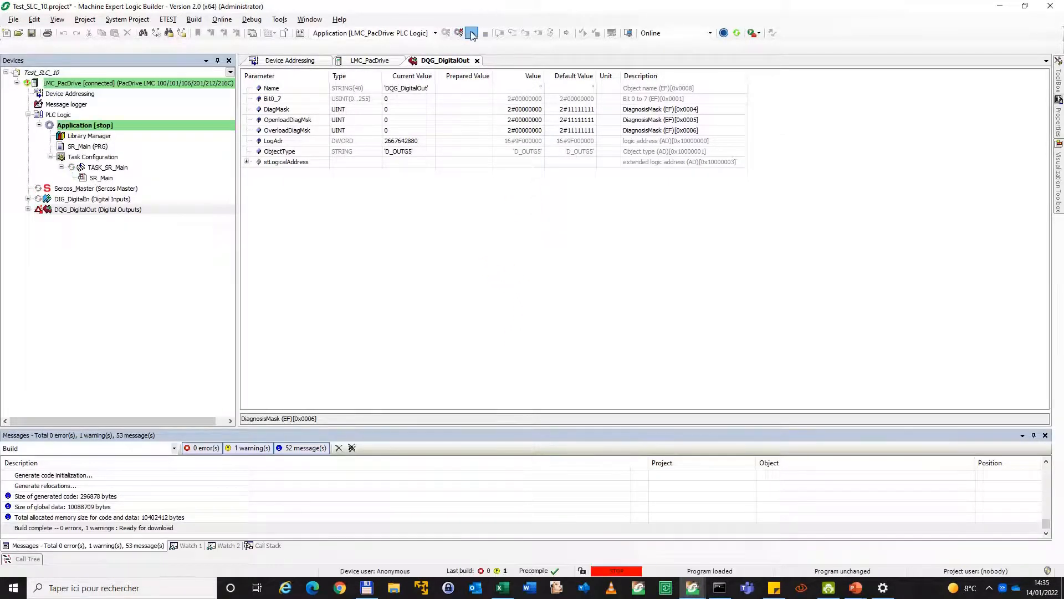
click(471, 34)
click(724, 34)
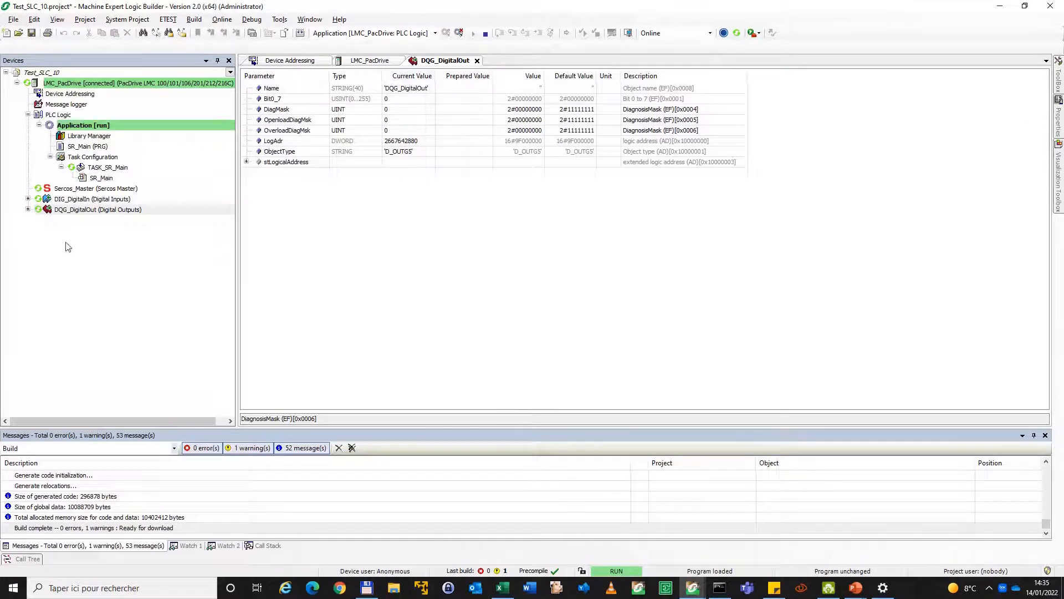
Check the PhaseSet parameter of Sercos_Master online and log out of the controller
double_click(98, 189)
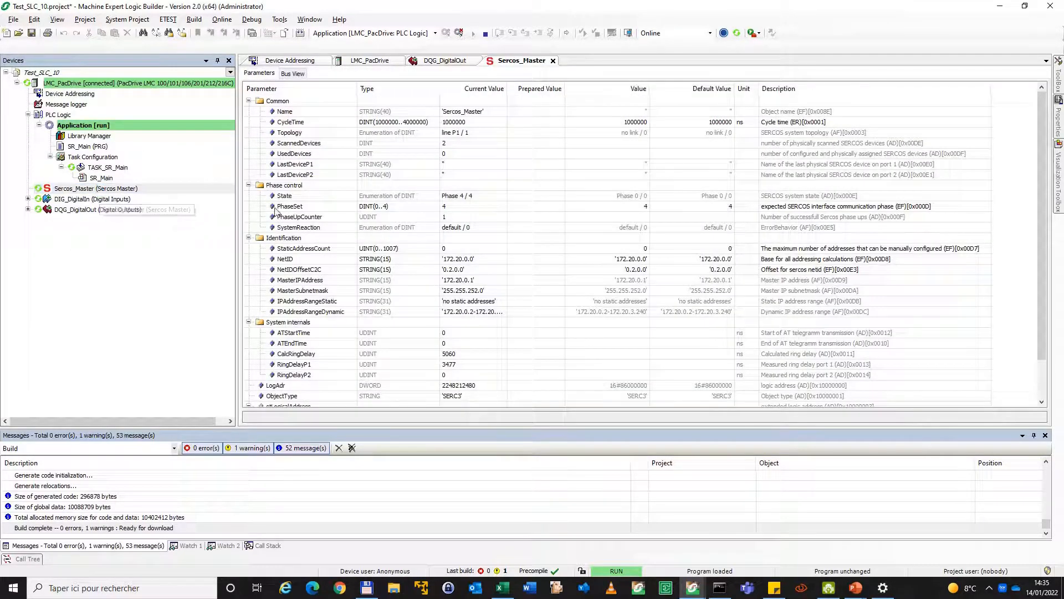
click(297, 207)
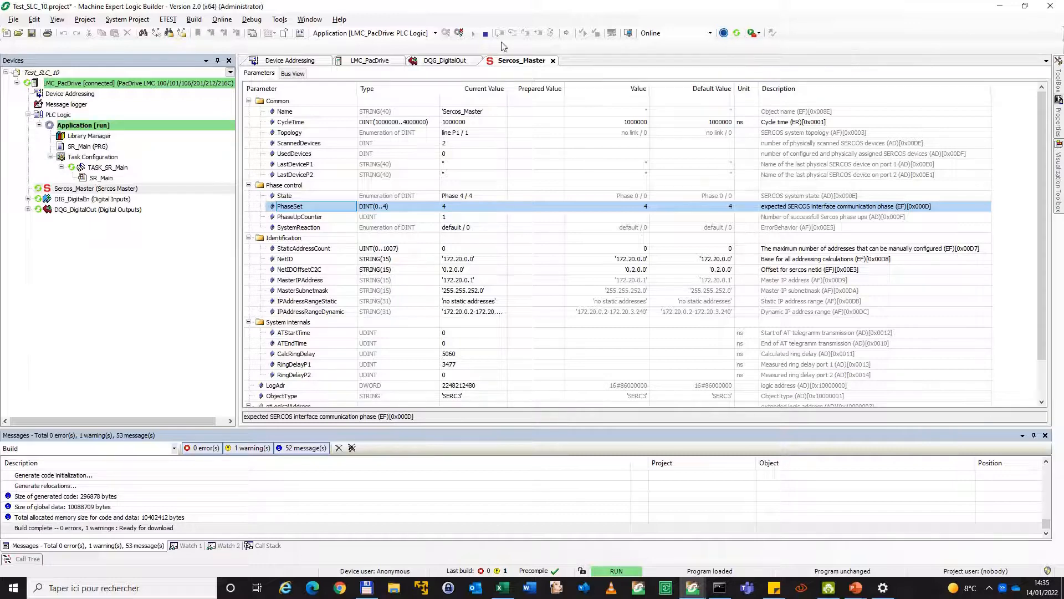
click(459, 33)
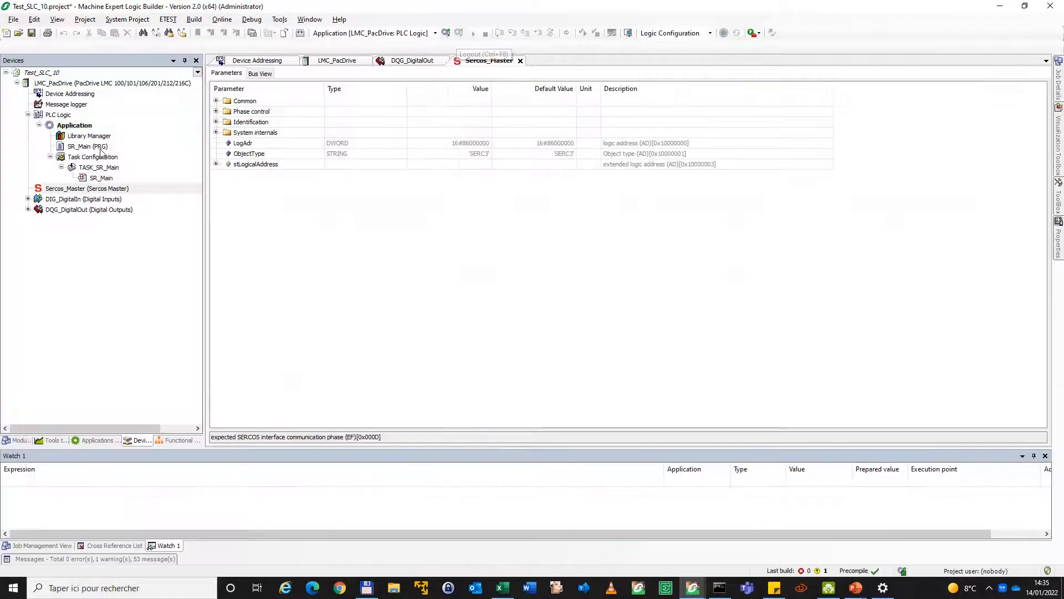
Run a SERCOS scan from Device Addressing and add the missing devices to the PLC configuration
double_click(64, 94)
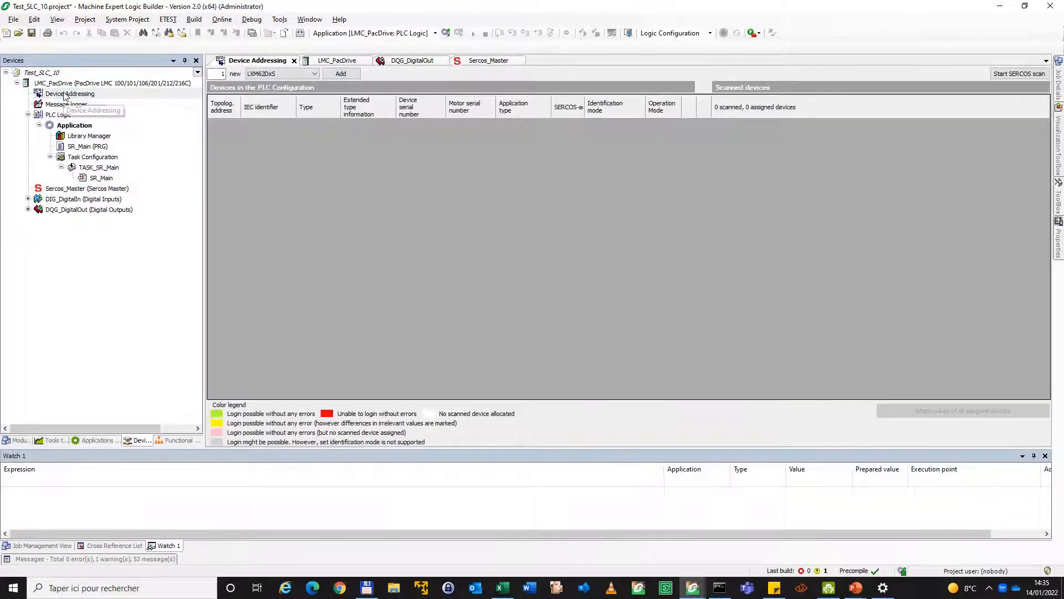
click(1019, 74)
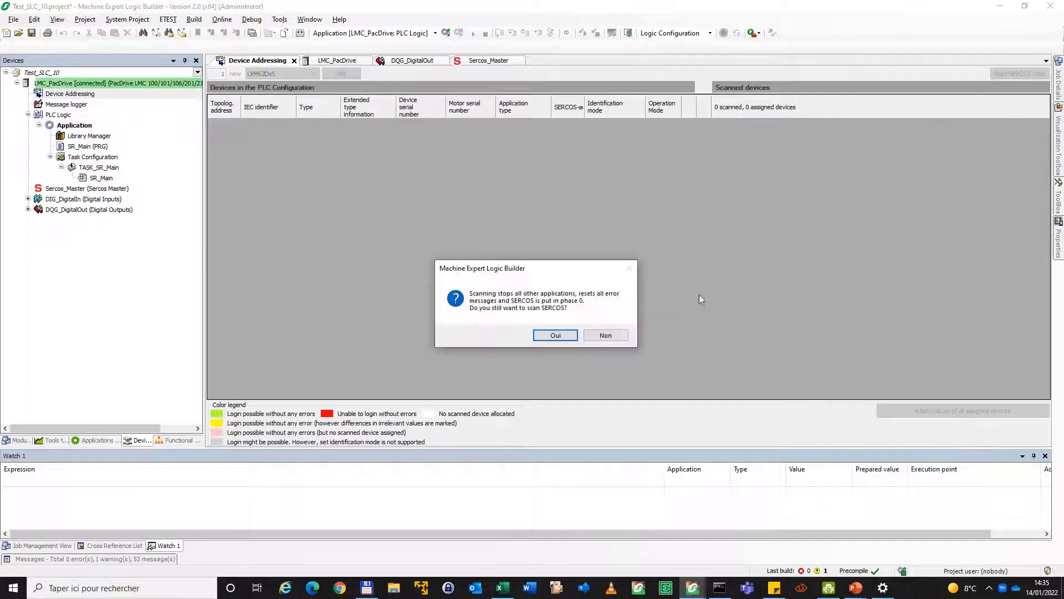
click(539, 332)
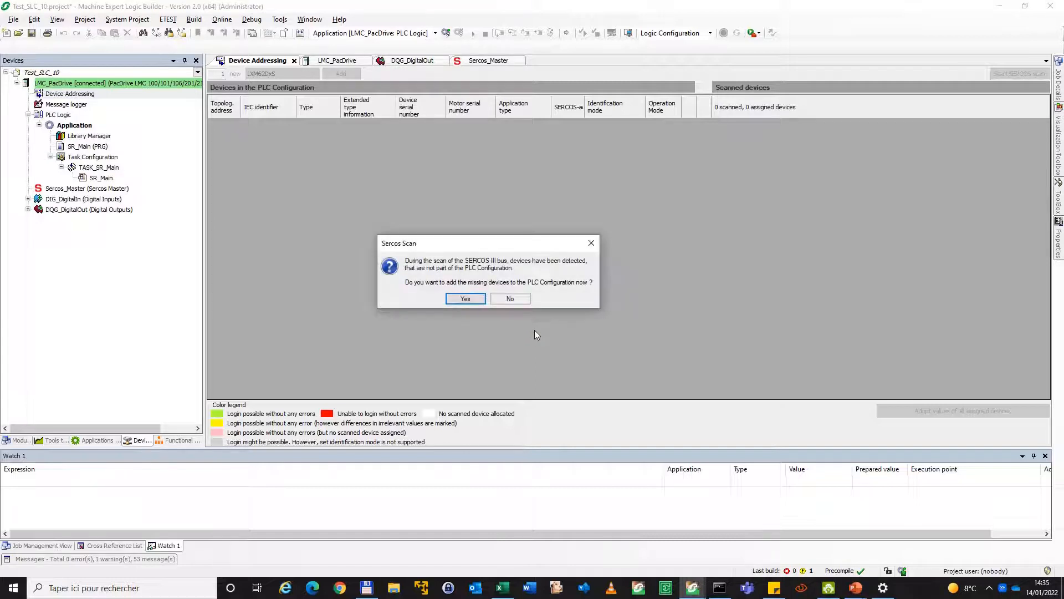
click(466, 299)
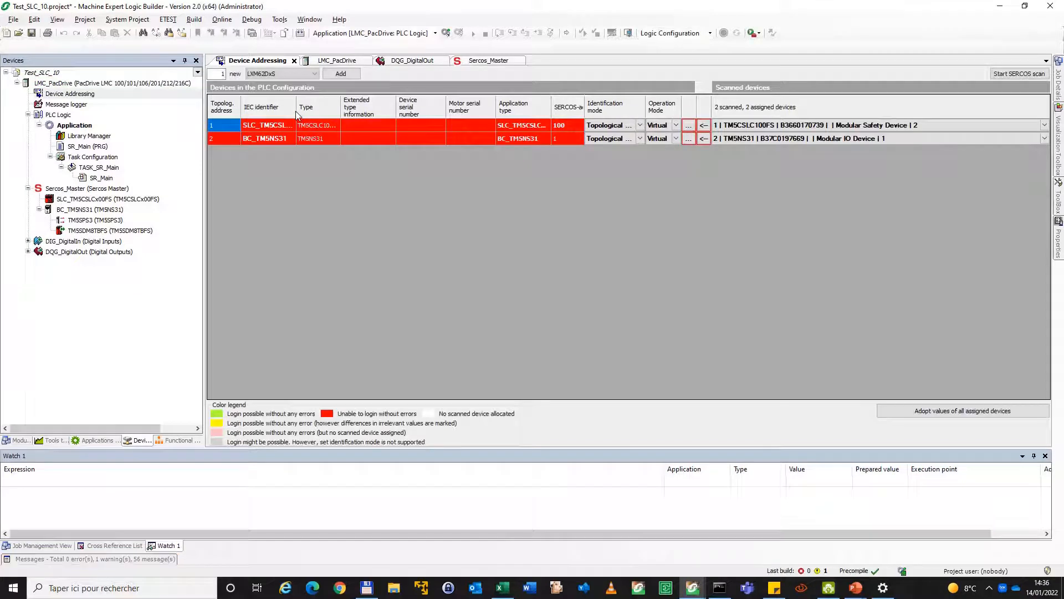
Widen the identifier columns and adopt the scanned device values for SLC_TM5CSLCx00FS and BC_TM5NS31
drag(317, 113, 330, 115)
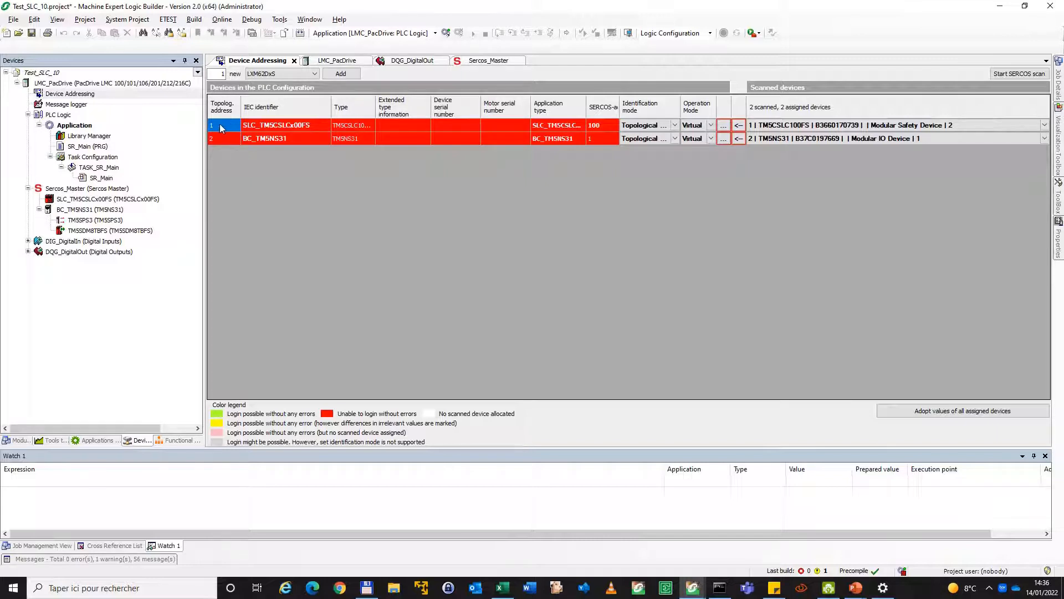
click(739, 125)
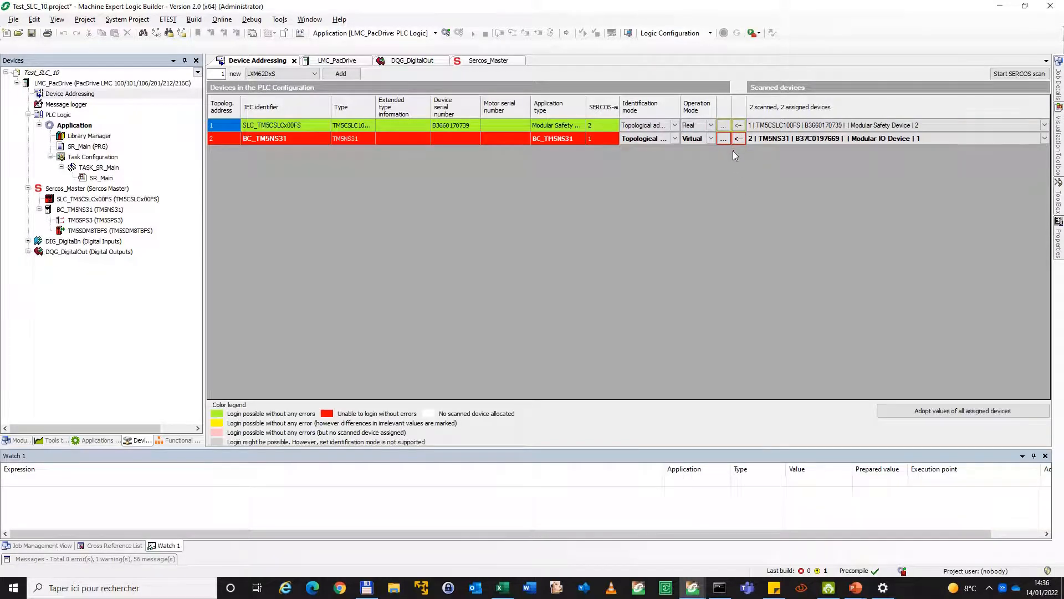
click(737, 141)
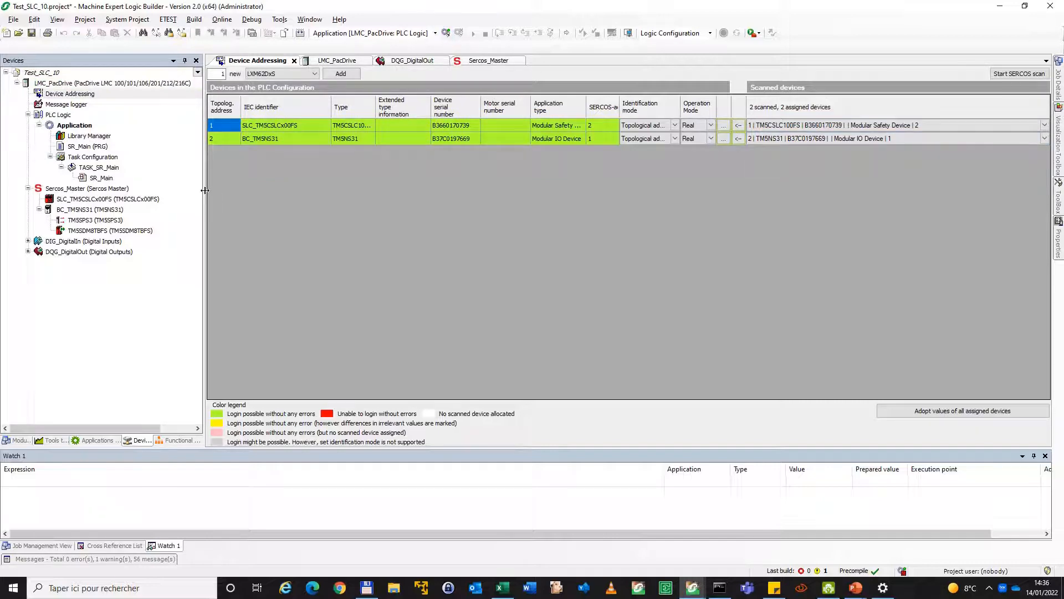
Log in and download the configuration with the added SERCOS devices, cold start the controller and run the application
click(446, 33)
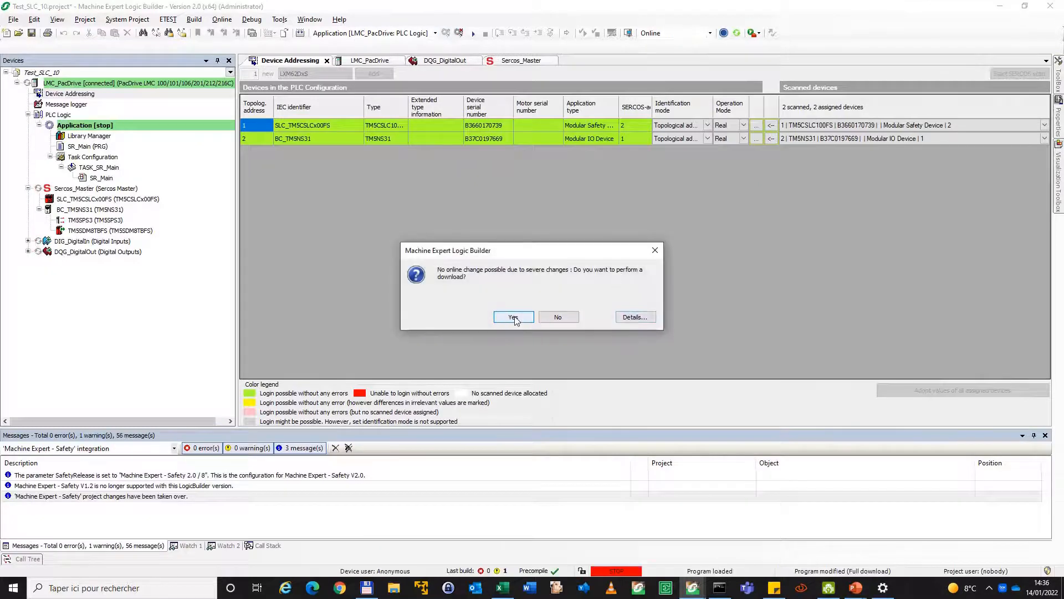
click(514, 318)
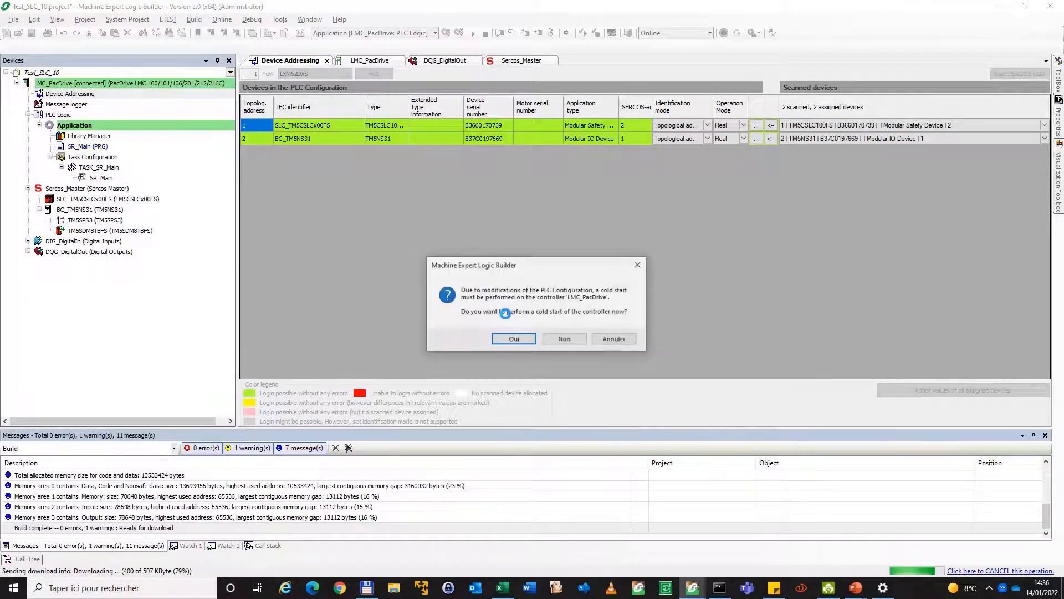
click(513, 339)
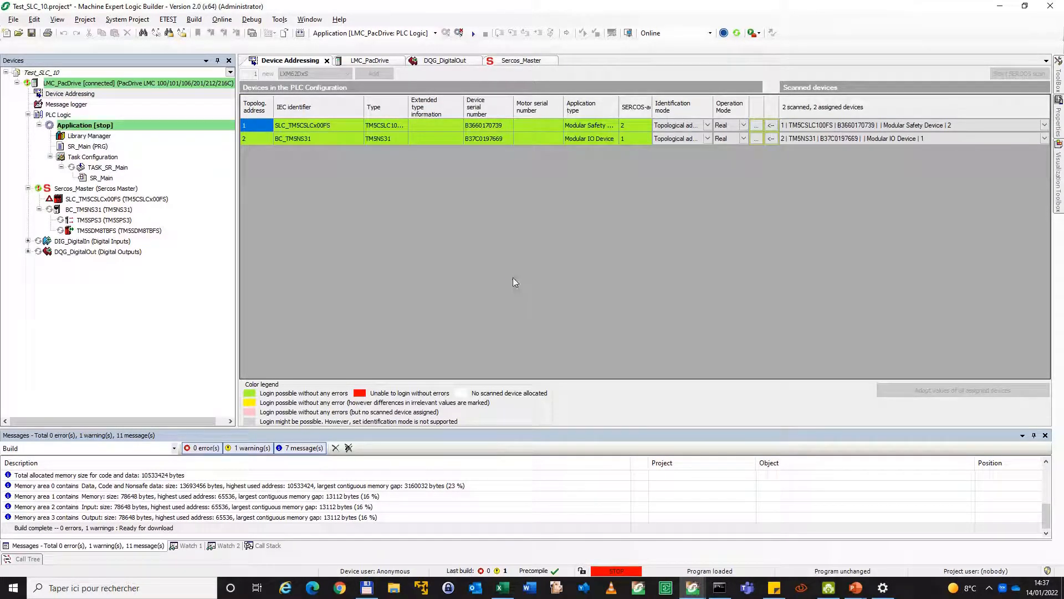
click(472, 34)
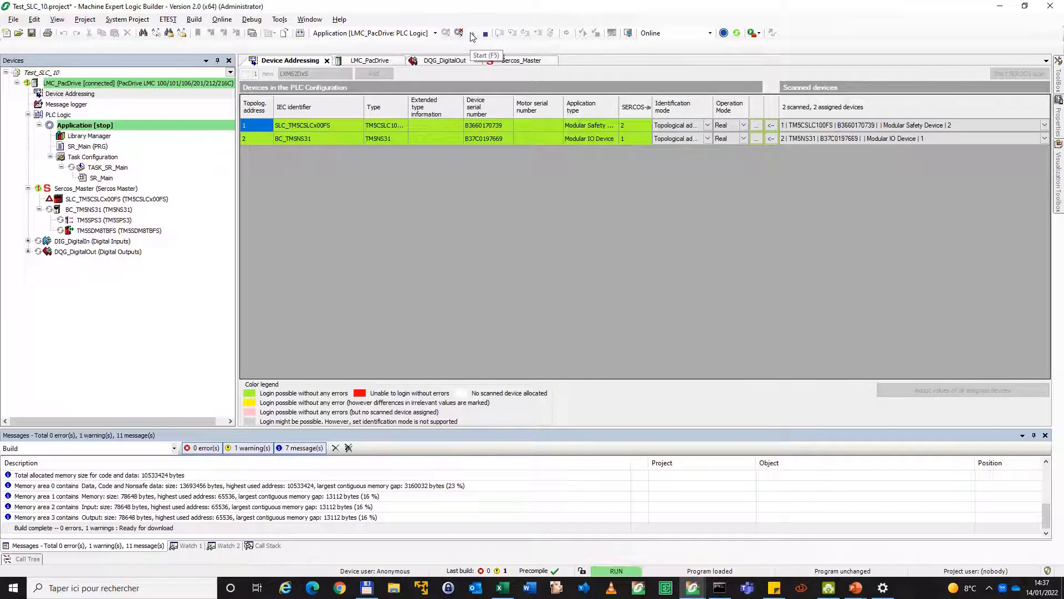
Examine the Phase control parameters of Sercos_Master and the online parameters of SLC_TM5CSLCx00FS
double_click(98, 191)
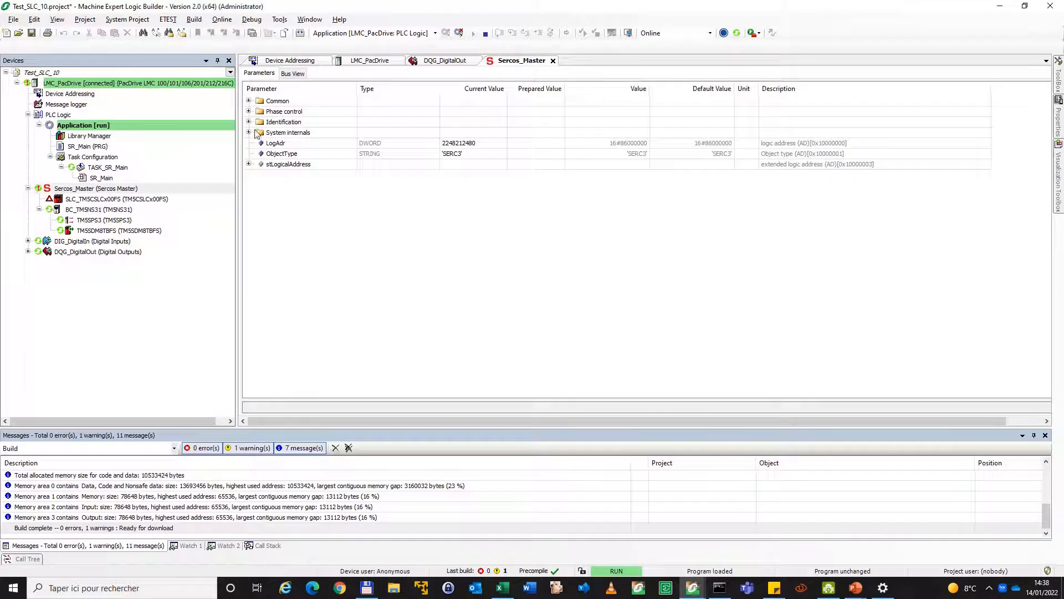
click(249, 111)
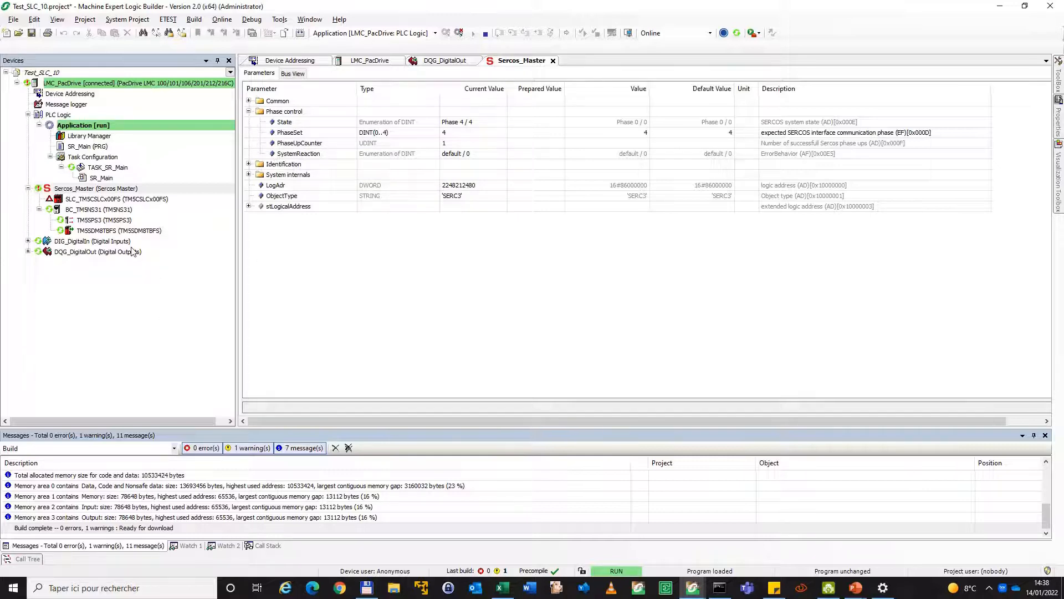
double_click(111, 200)
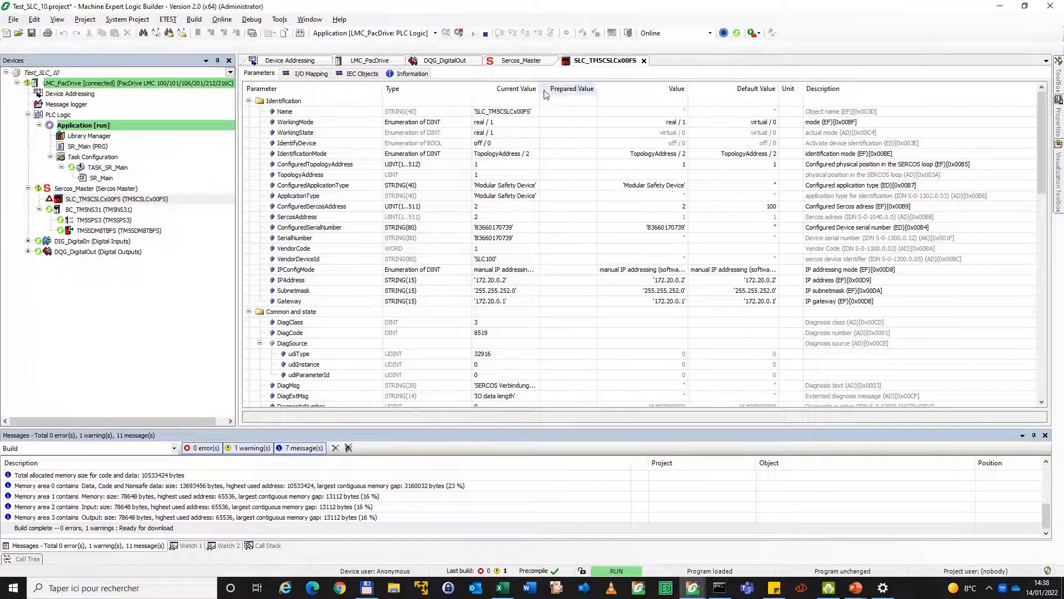
Widen the Current Value column and check the IPAddress parameter of SLC_TM5CSLCx00FS
drag(540, 89, 583, 89)
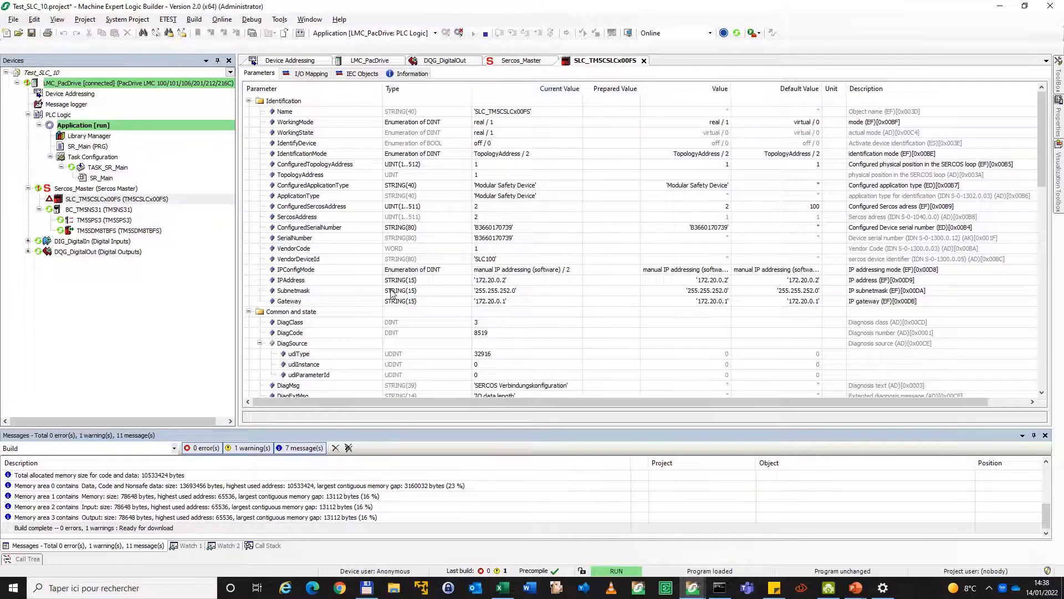
click(338, 285)
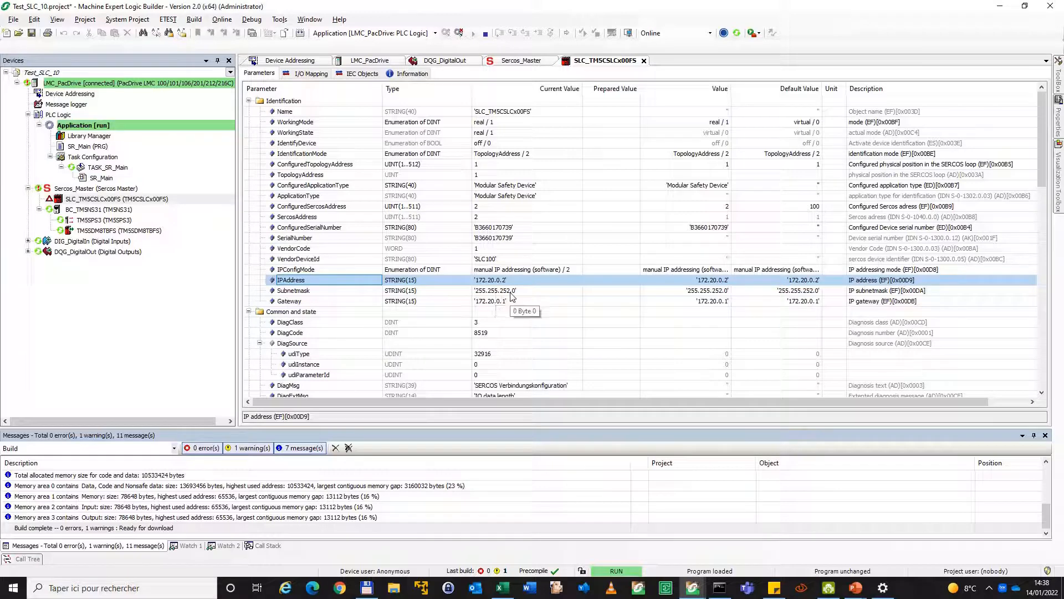
Switch to the Windows network settings and open the properties of the PC's Ethernet adapter
click(883, 588)
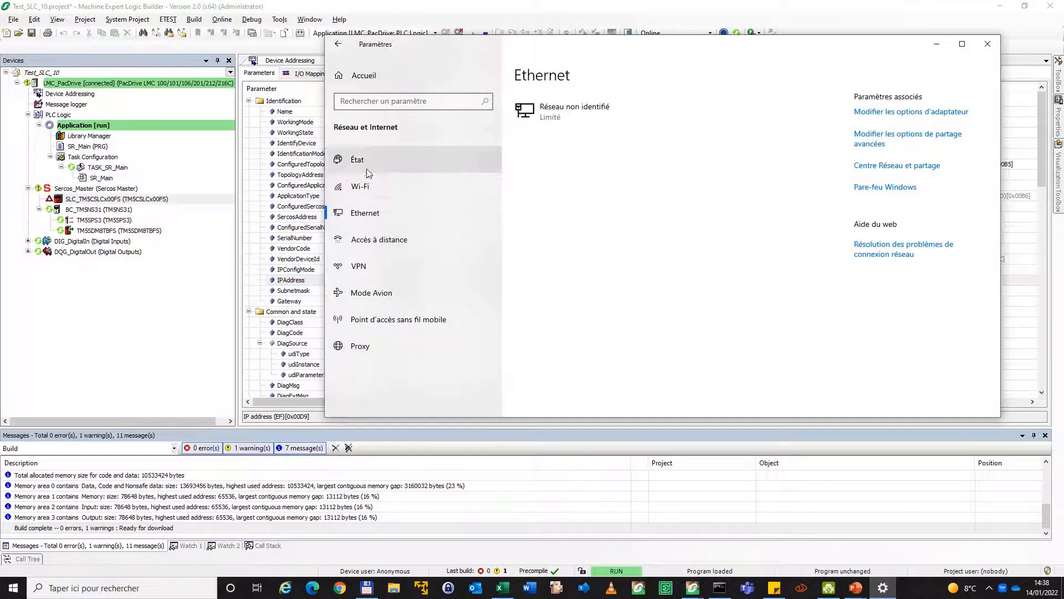
click(937, 44)
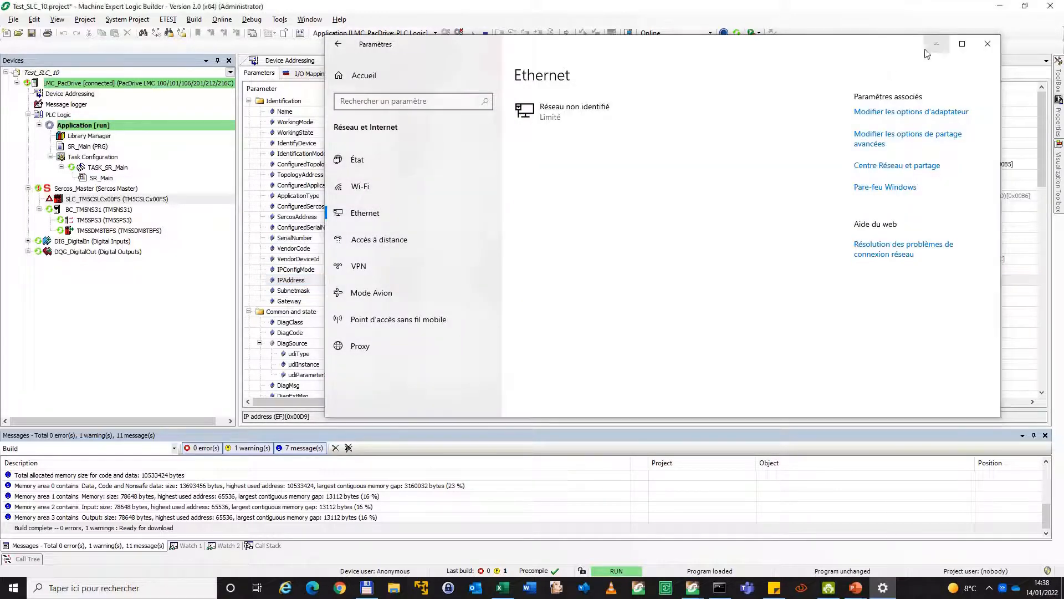
click(883, 588)
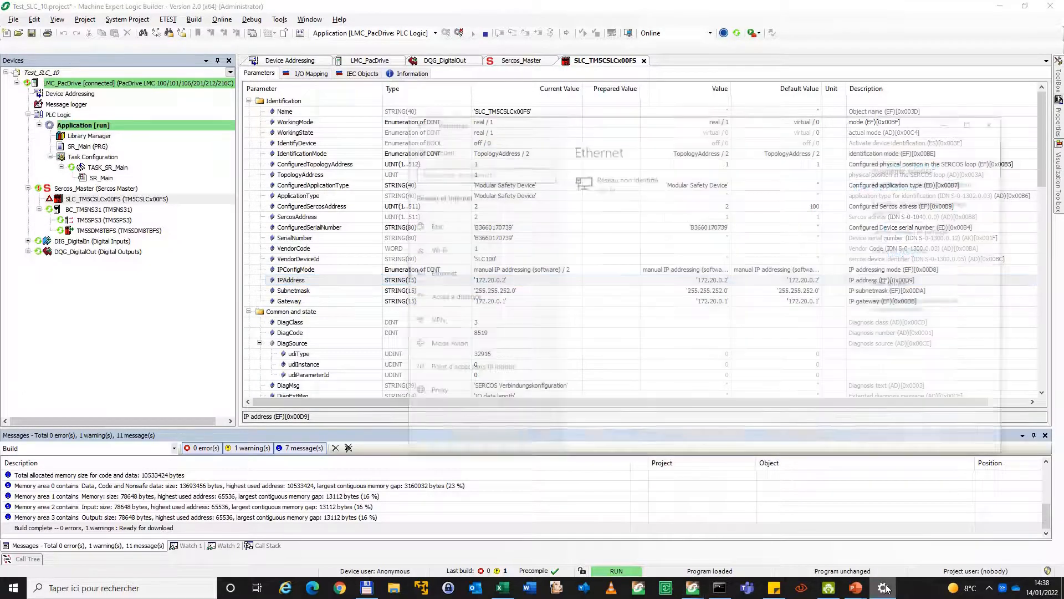
click(876, 113)
click(274, 168)
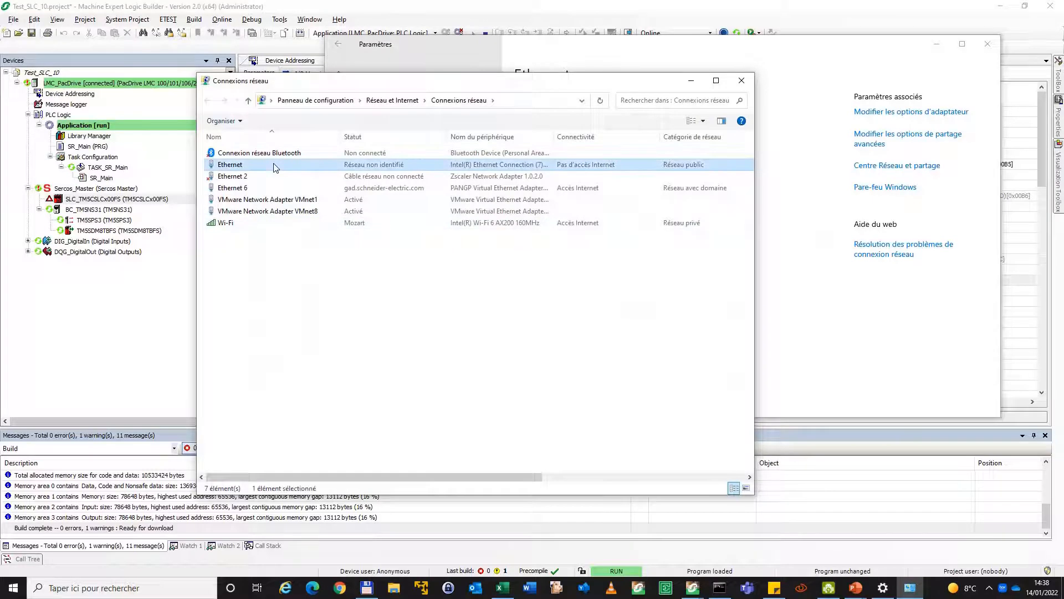
key(F2)
double_click(279, 166)
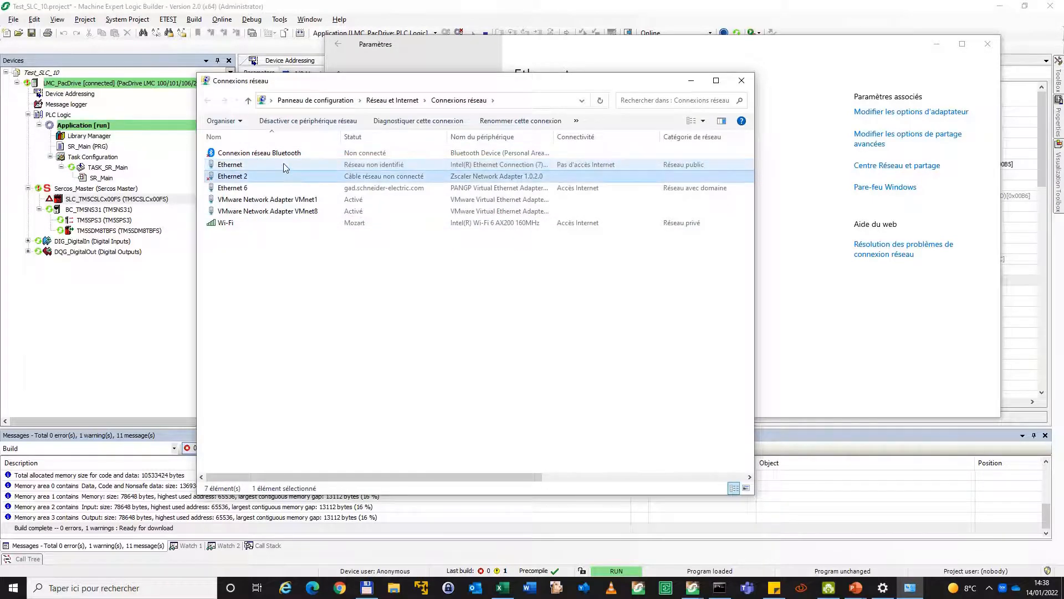
click(464, 385)
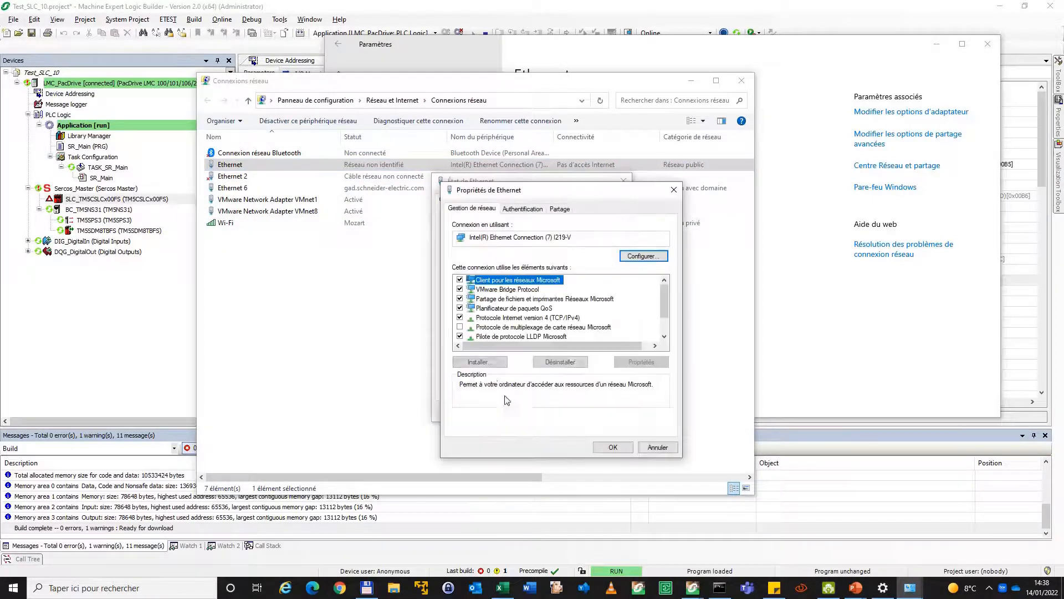
Check the IP addresses in the Ethernet adapter's advanced TCP/IPv4 settings, including the one on the SLC's subnet, and close the network windows
click(523, 318)
double_click(523, 318)
click(937, 44)
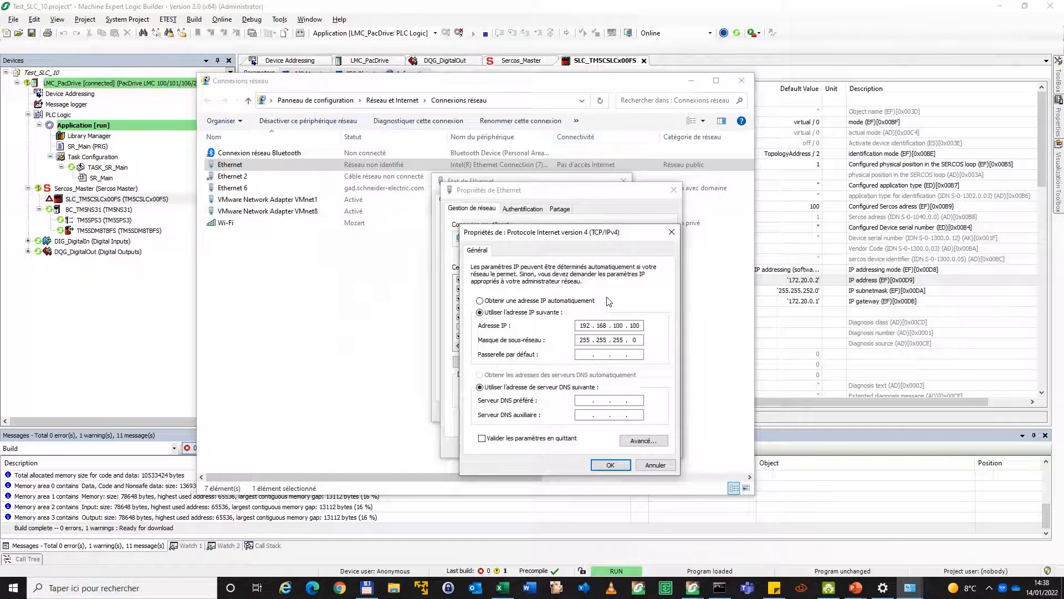
click(655, 441)
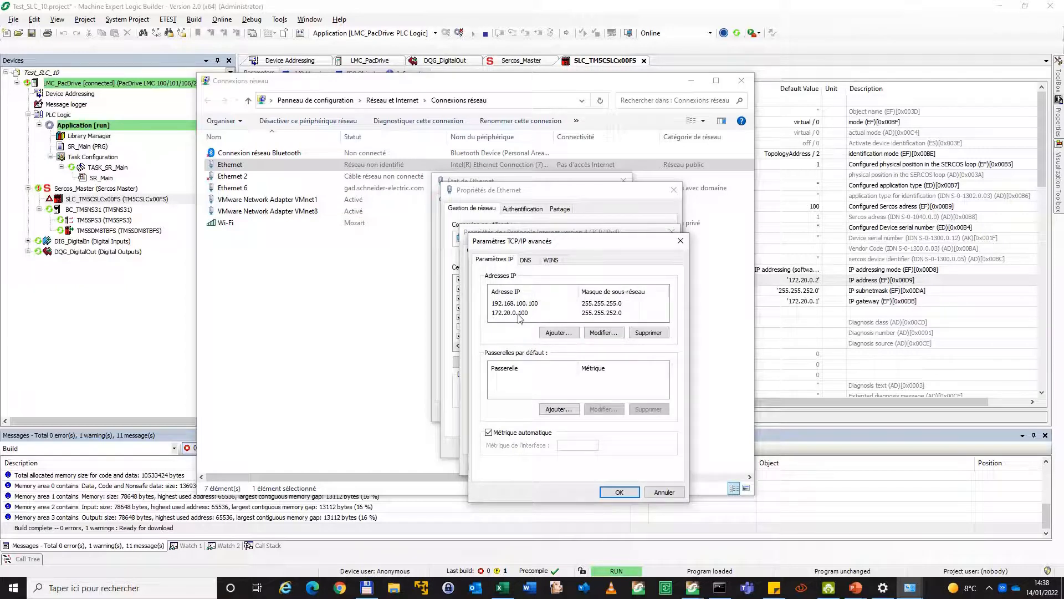
click(517, 315)
click(620, 316)
click(515, 315)
click(842, 57)
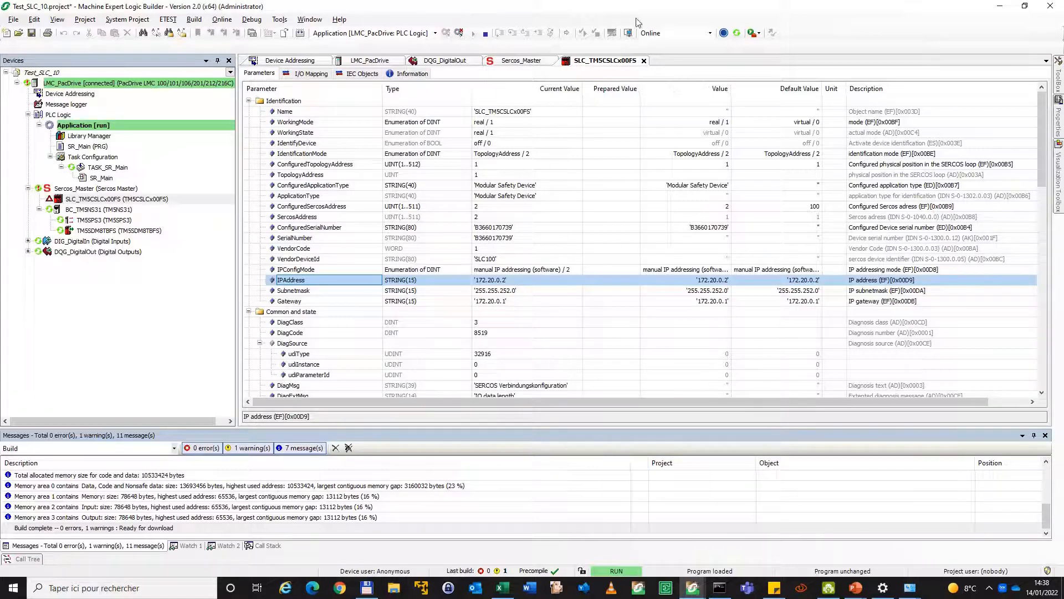
Log out of the LMC_PacDrive controller and bring up the command prompt beside the DroidCam view of the hardware
click(458, 33)
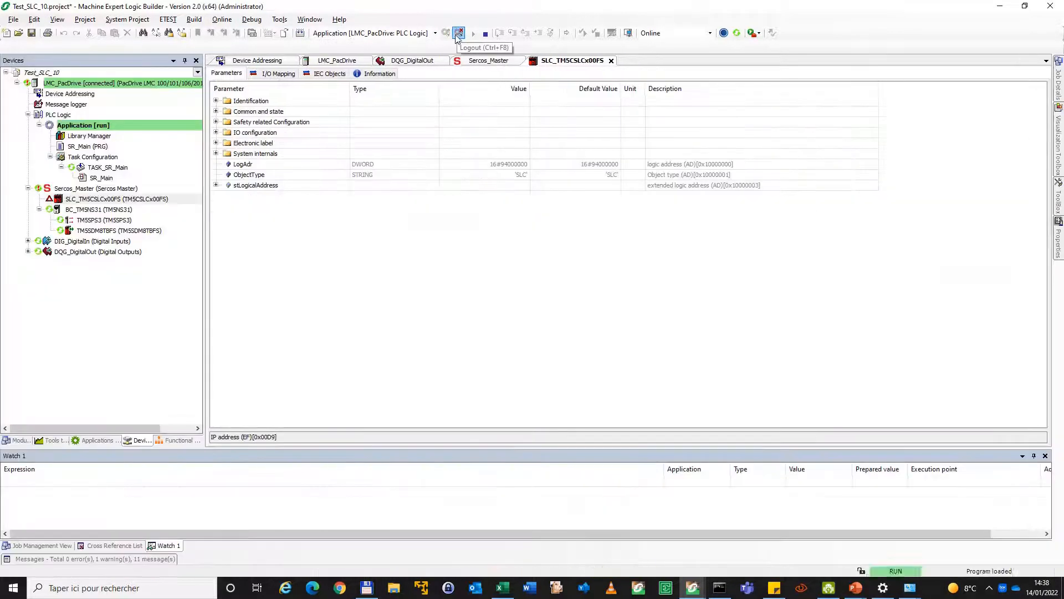
click(730, 592)
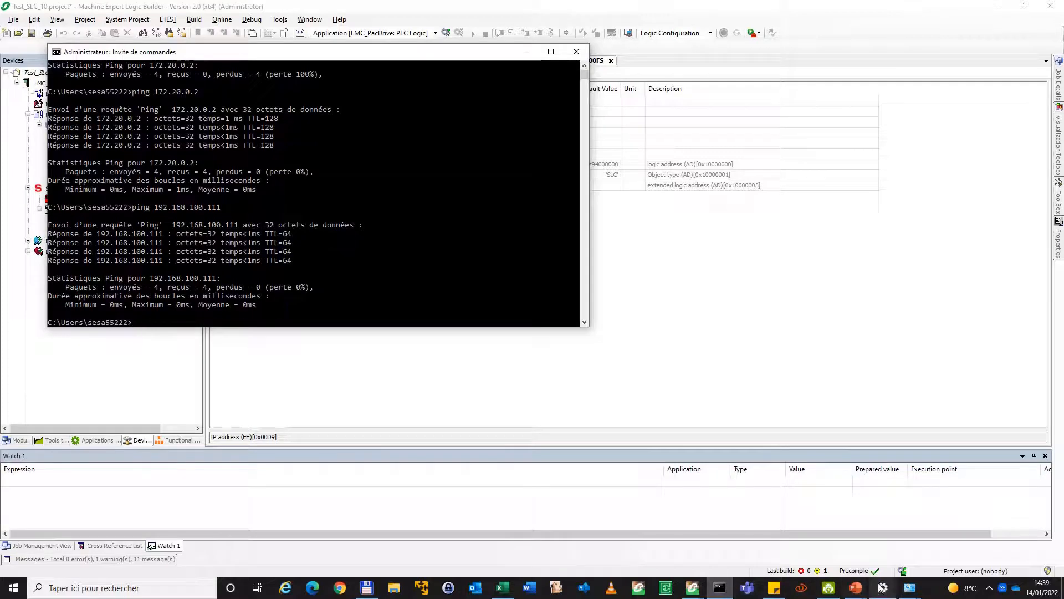
click(829, 588)
click(977, 244)
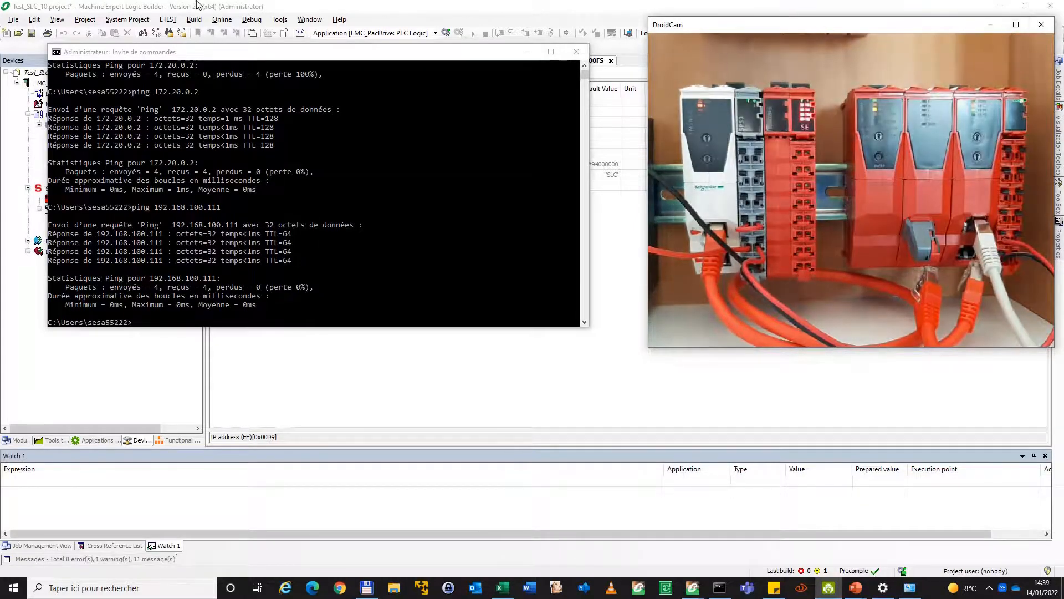
Ping 192.168.100.111 from the command prompt, interrupt it, and ping the safety controller at 172.20.0.2
click(355, 157)
key(Up)
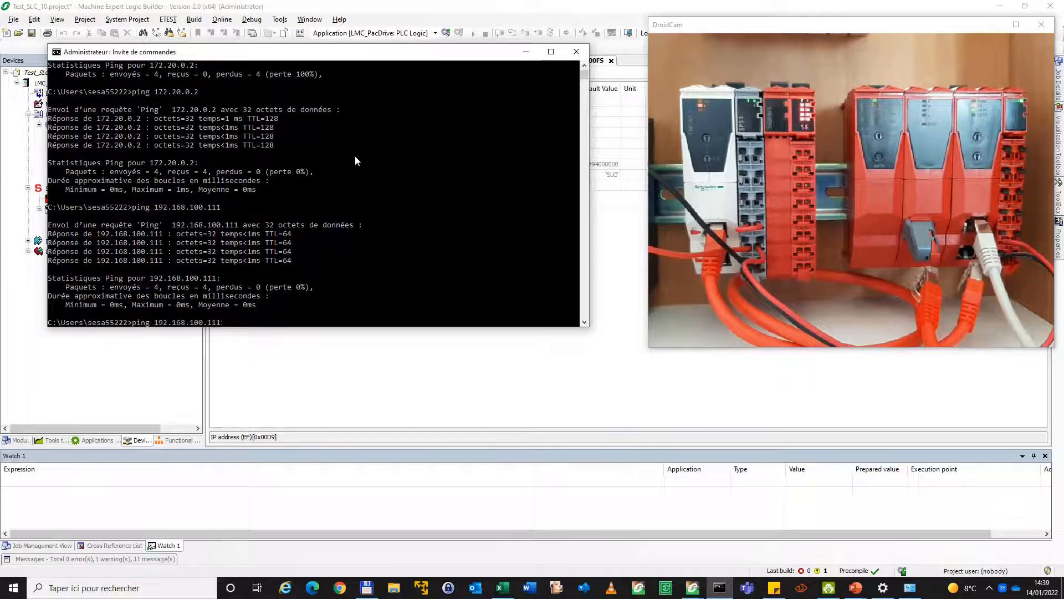
key(Return)
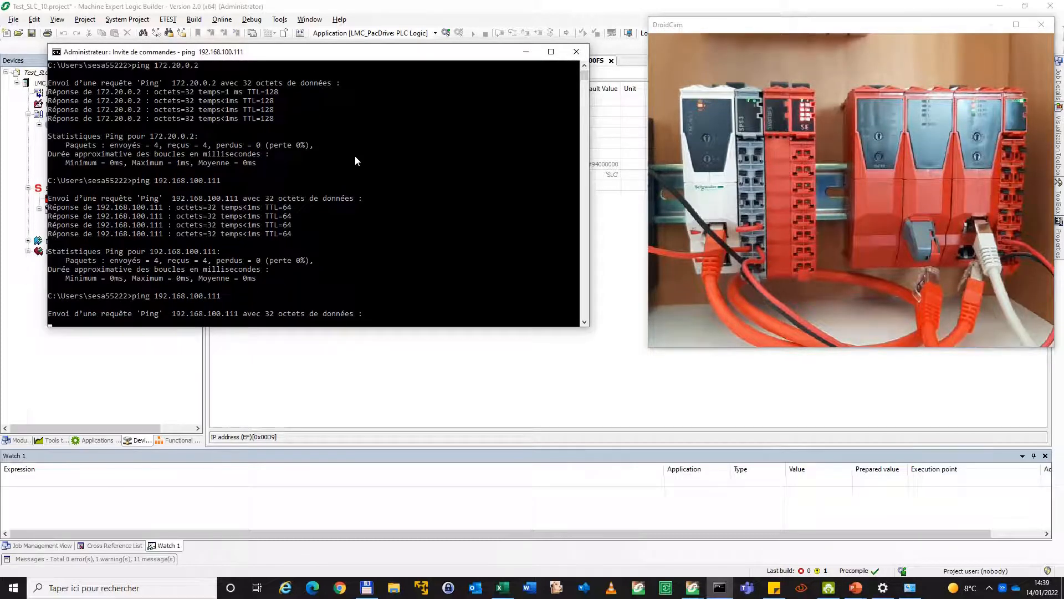
key(ctrl+c)
key(Up)
key(Up)
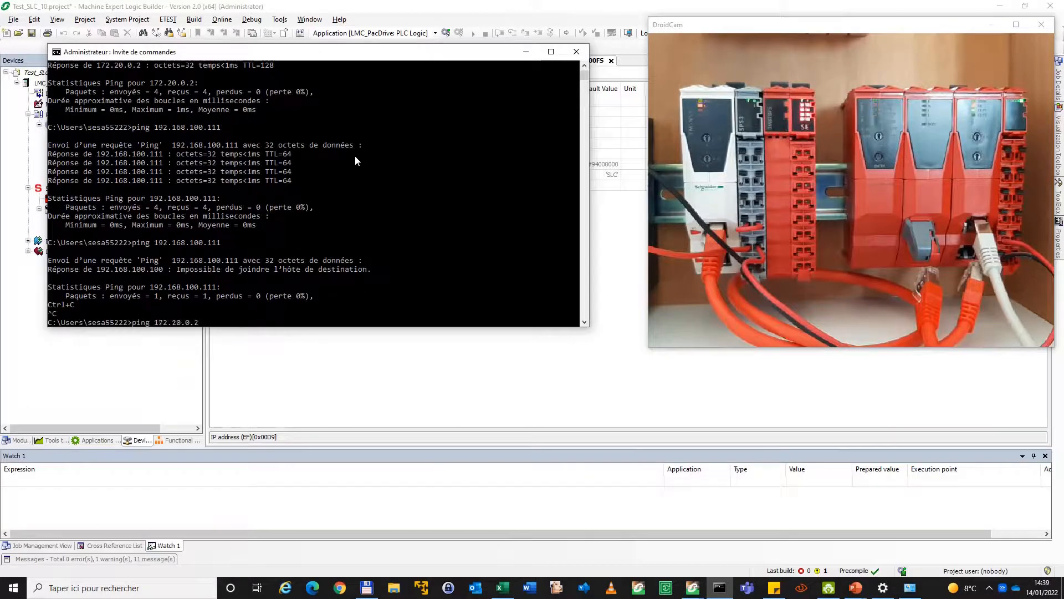
key(Return)
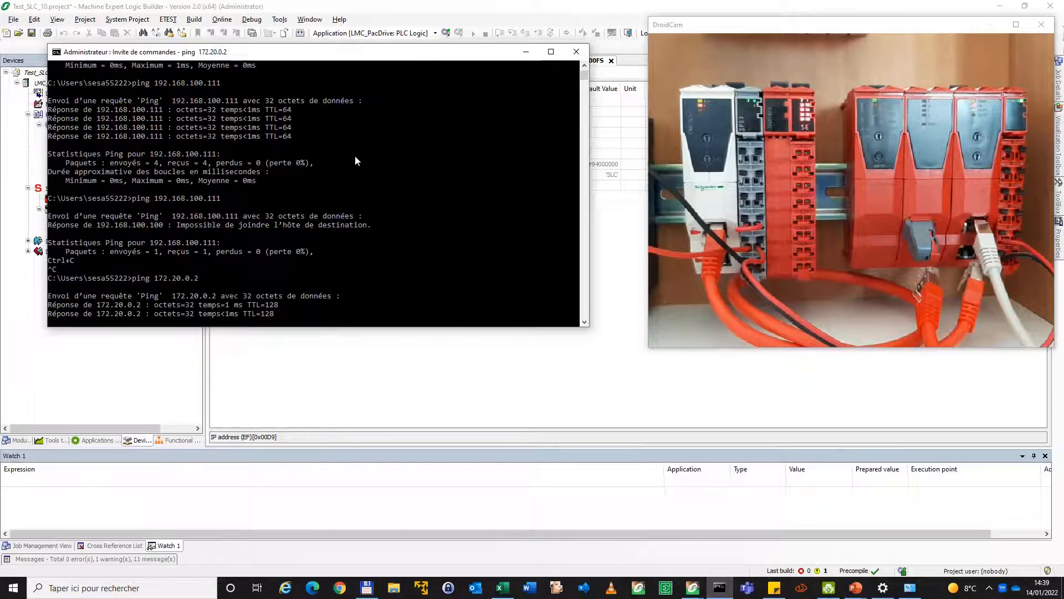
Review the presentation slide on reflashing the SLC firmware and return to Machine Expert Logic Builder
mouse_move(856, 587)
click(893, 543)
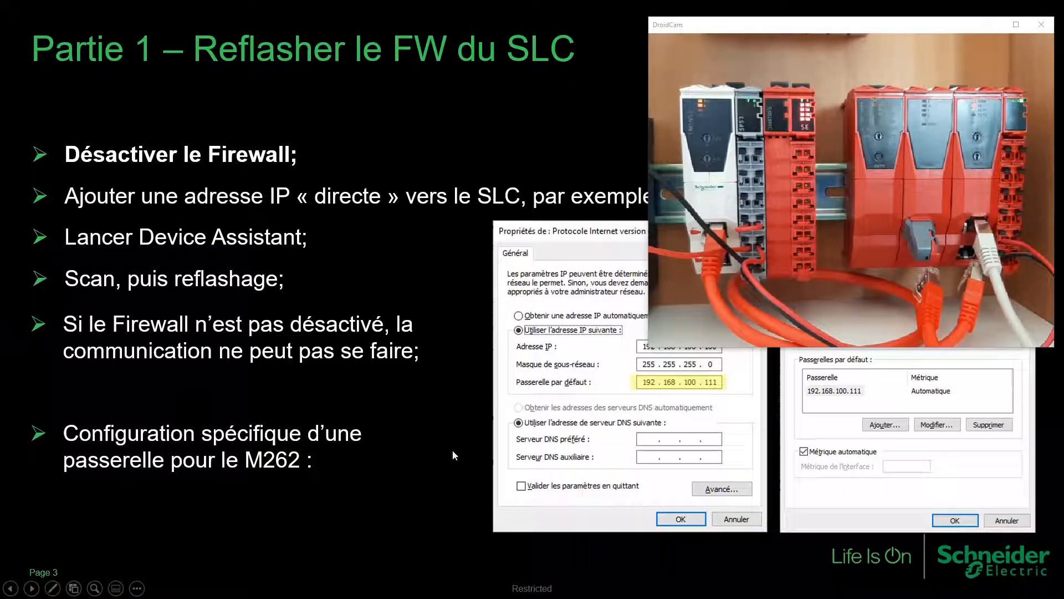
key(super)
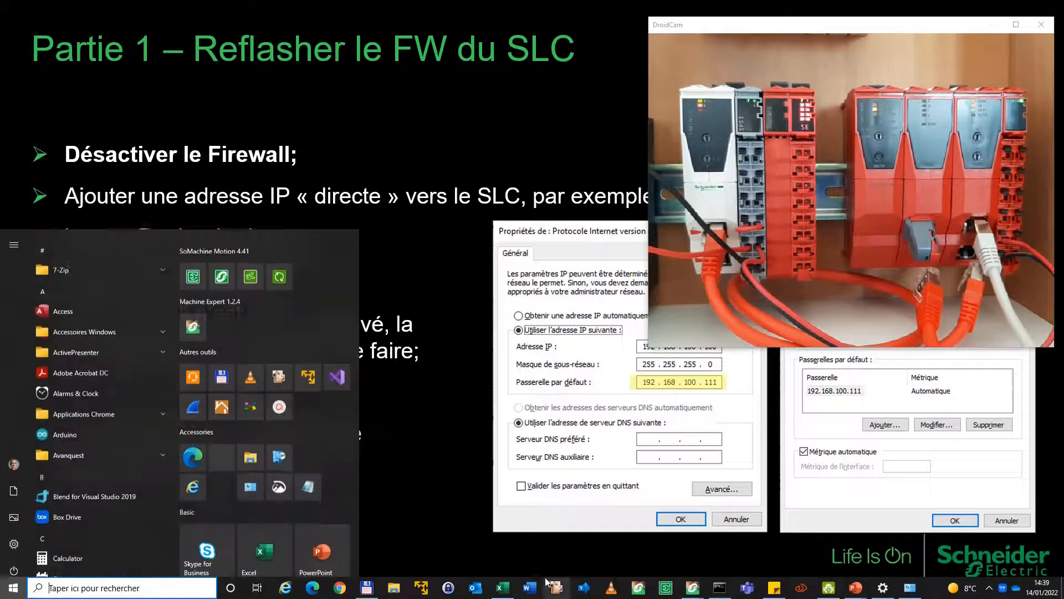
key(alt+Tab)
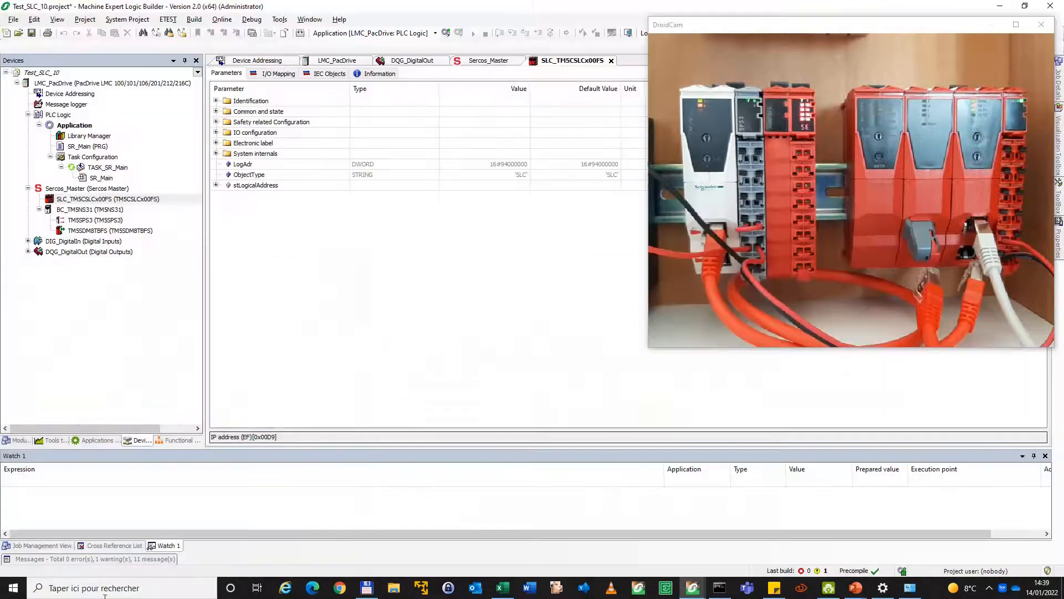
Search Windows for "device", launch Device Assistant, and clear the camera view out of its way
click(145, 584)
text(device)
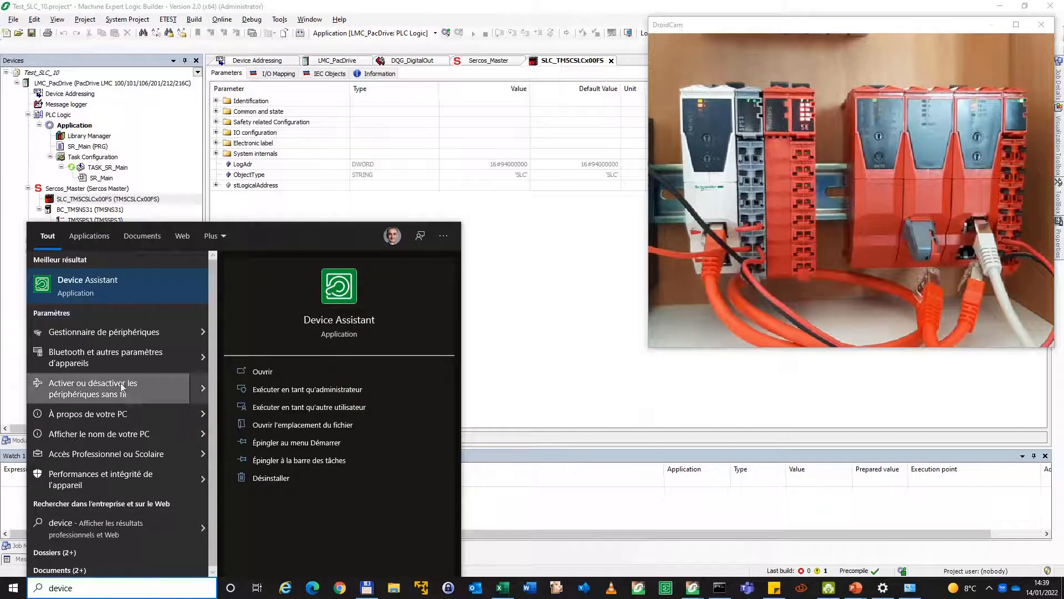
click(65, 289)
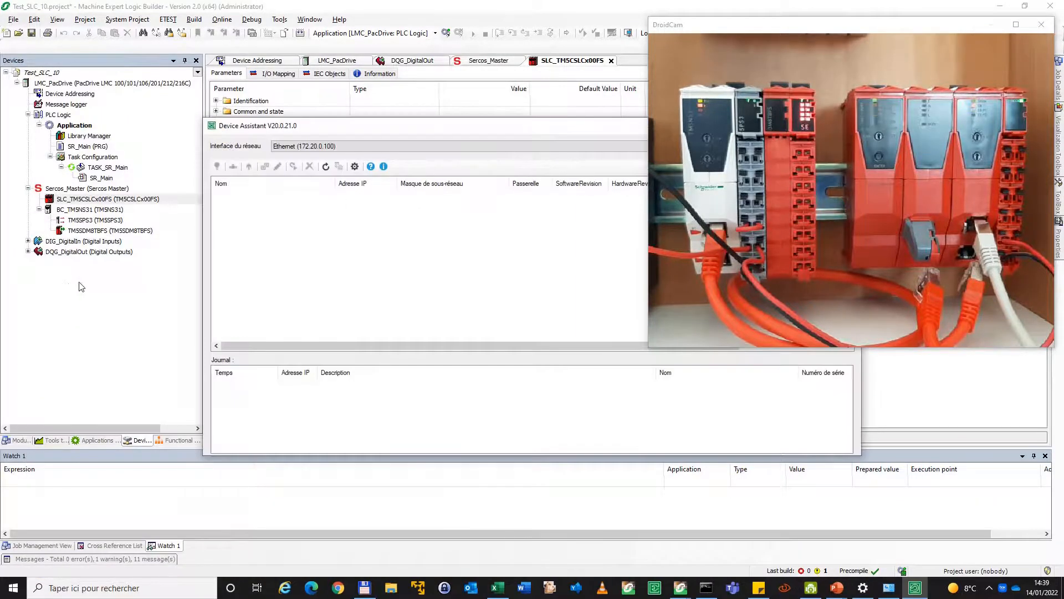
drag(440, 128, 355, 142)
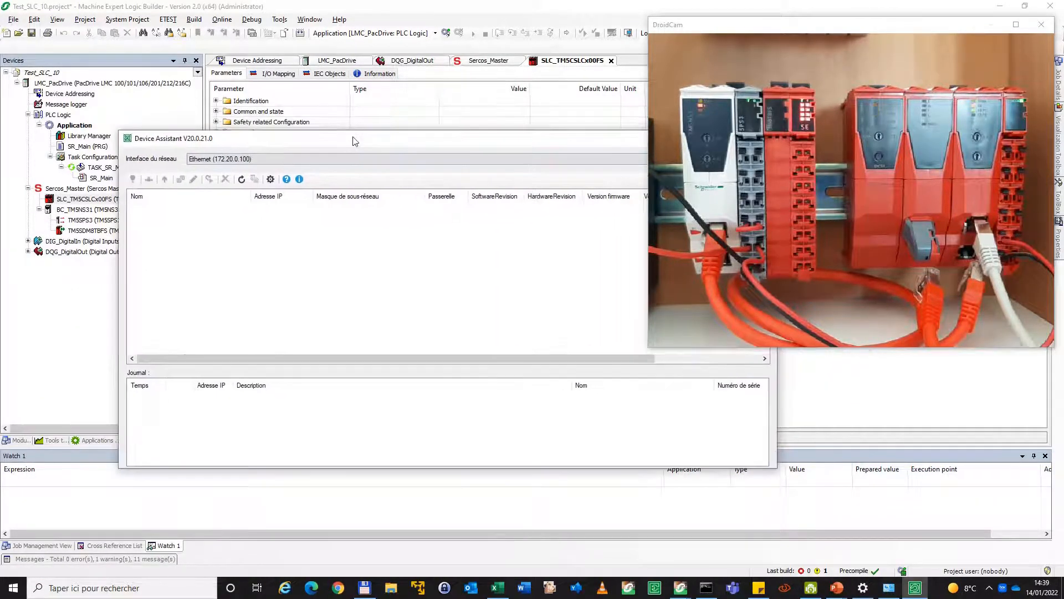
click(1041, 24)
click(982, 33)
drag(547, 139, 638, 95)
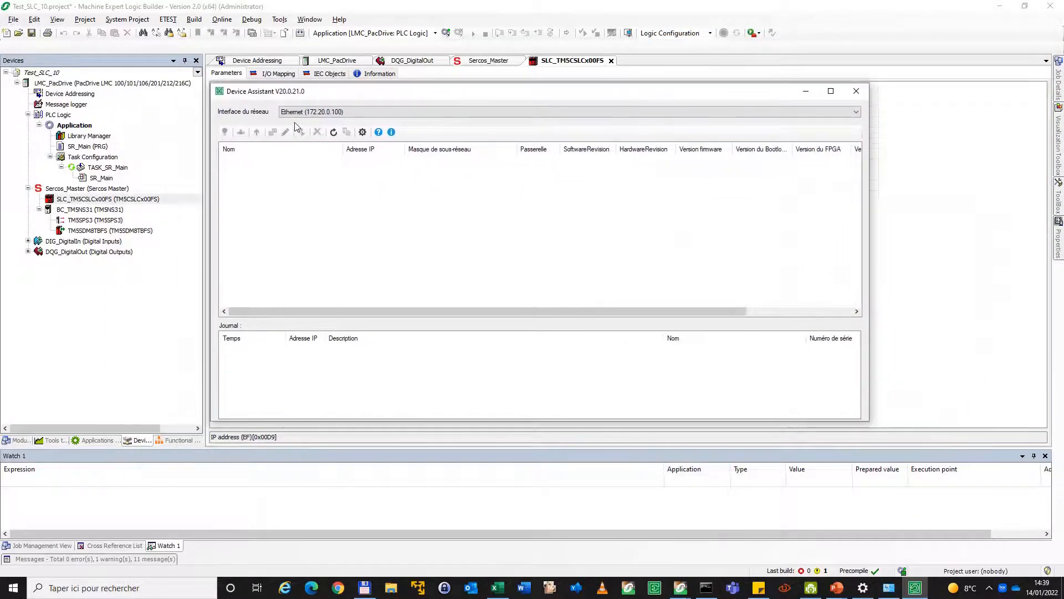
Choose the Ethernet (172.20.0.100) network interface in Device Assistant and scan for devices
click(854, 113)
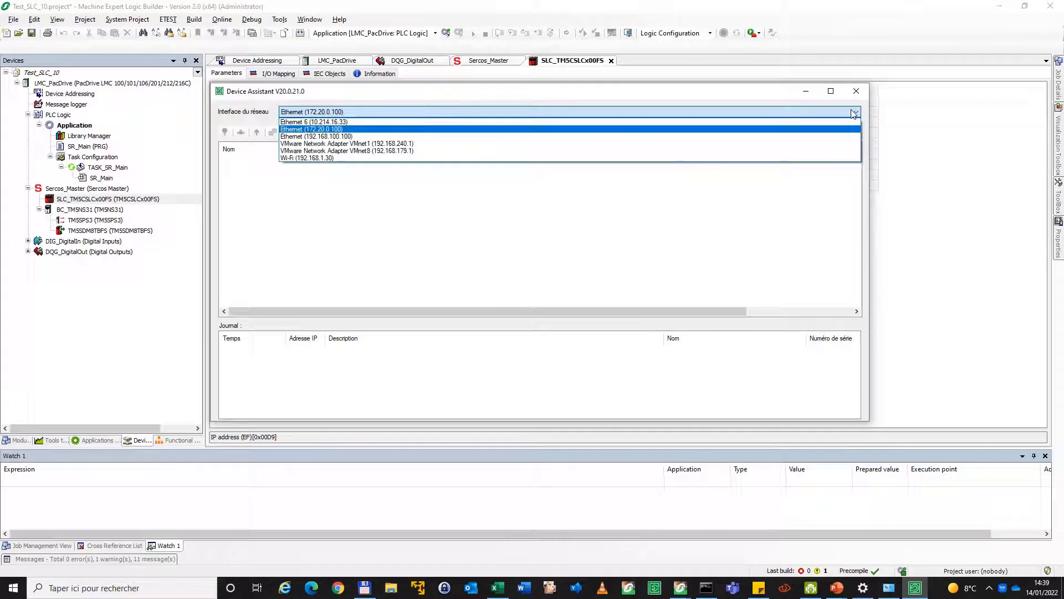
click(328, 129)
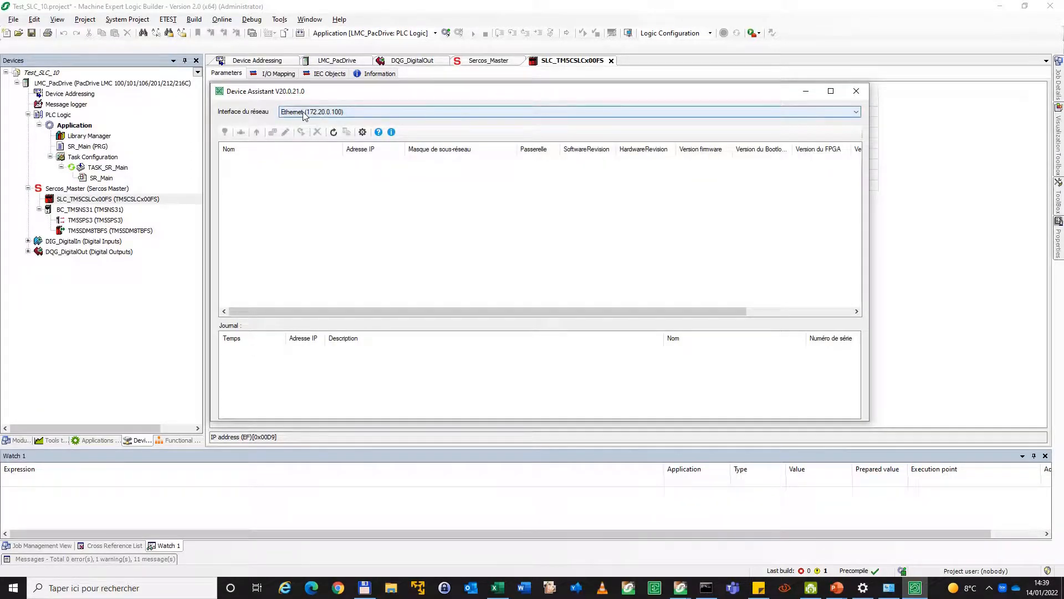
click(334, 135)
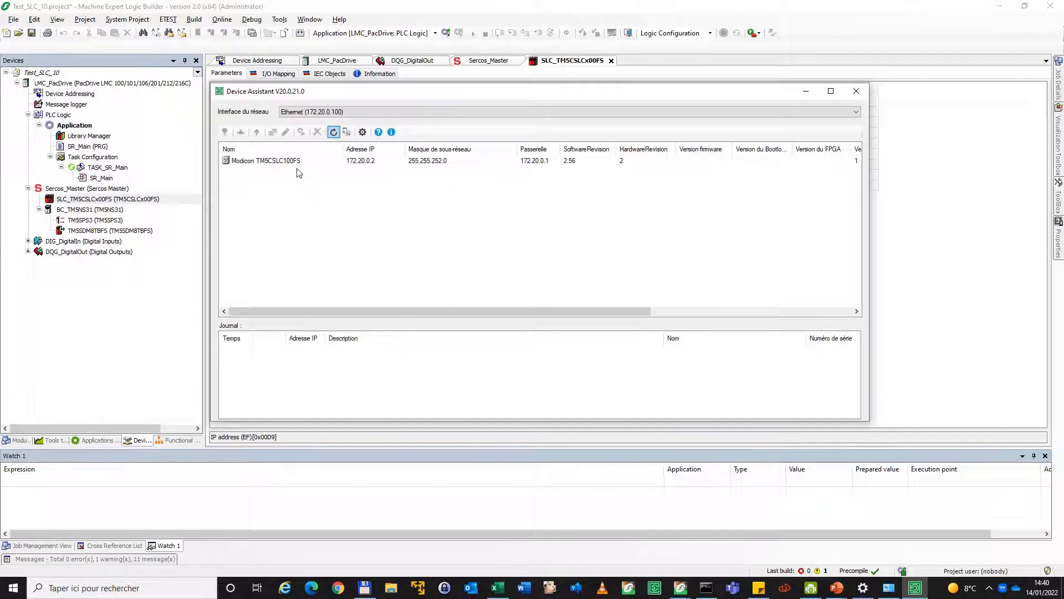
Start a firmware update on the Modicon TM5CSLC100FS and select TM5CSLC100FS_1.64.16.0.sefirmware in the FirmwareRepository's IO folder
right_click(279, 164)
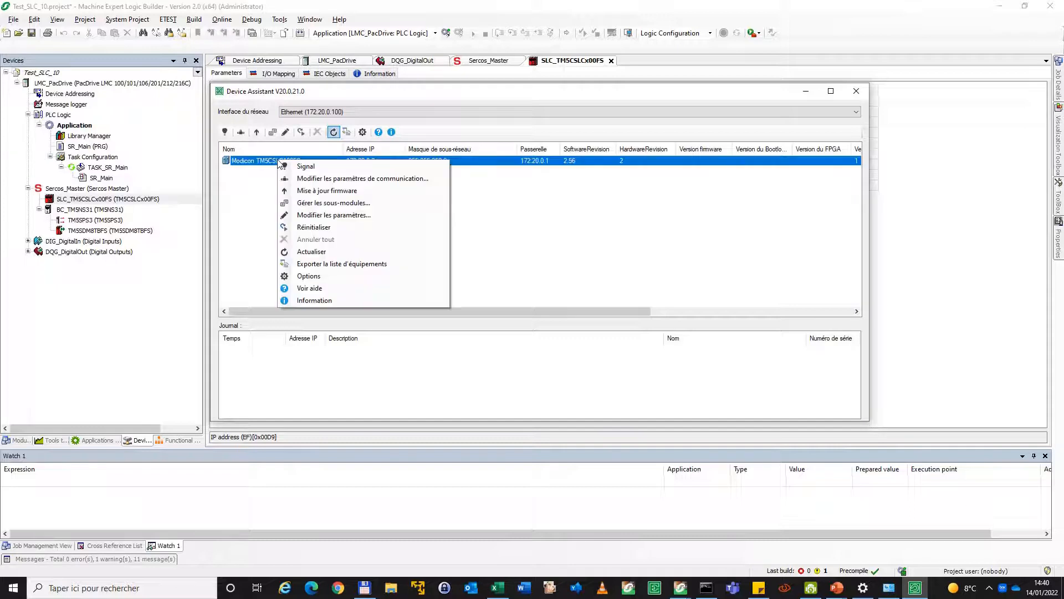
click(332, 191)
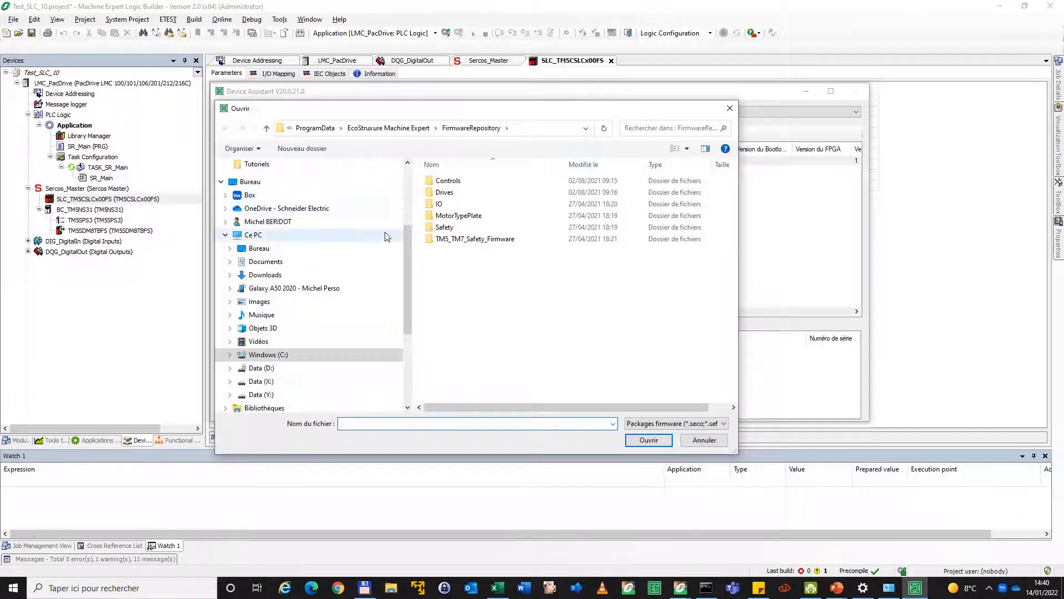
click(444, 206)
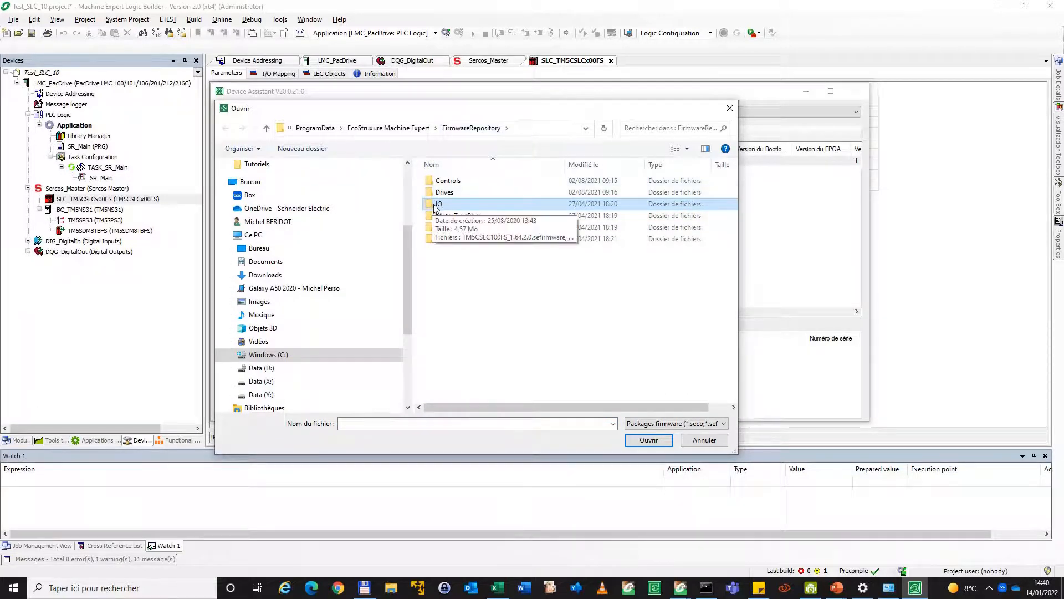
double_click(438, 204)
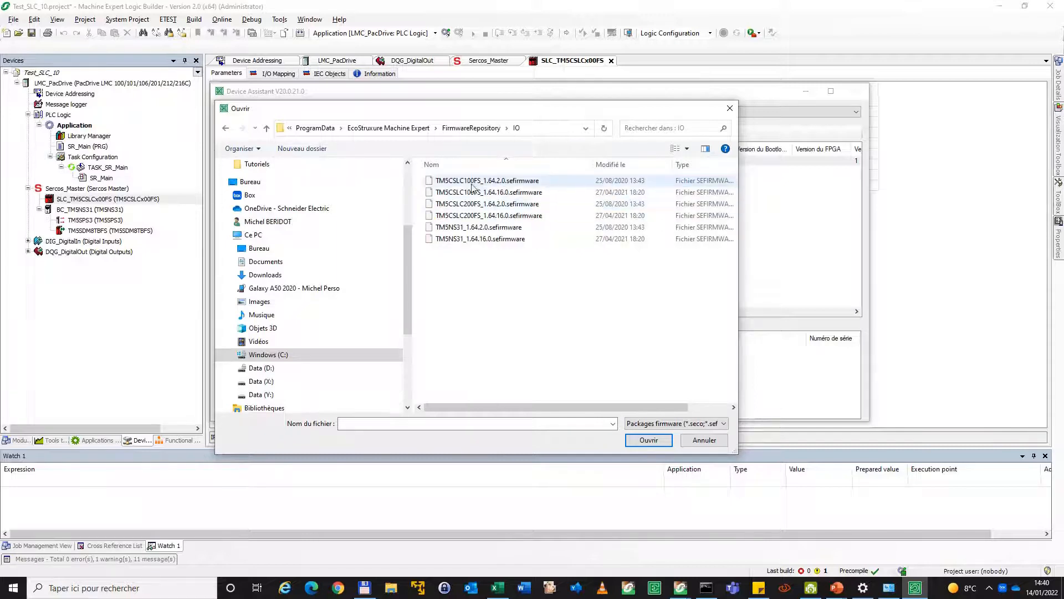
click(480, 195)
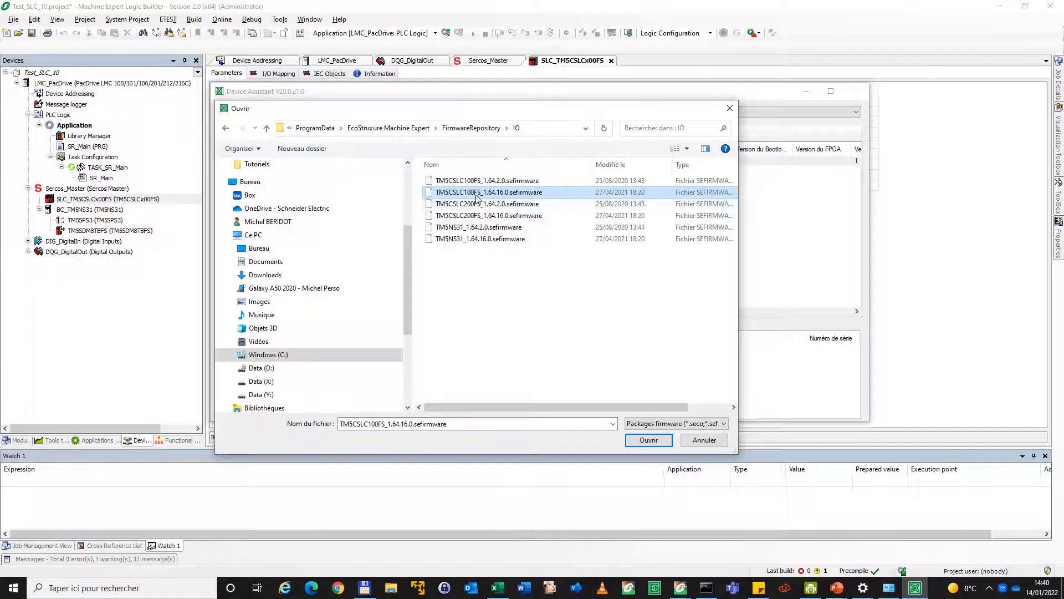
Copy the FirmwareRepository\IO folder path from the firmware selection dialog and open that folder in File Explorer
click(546, 127)
key(ctrl+c)
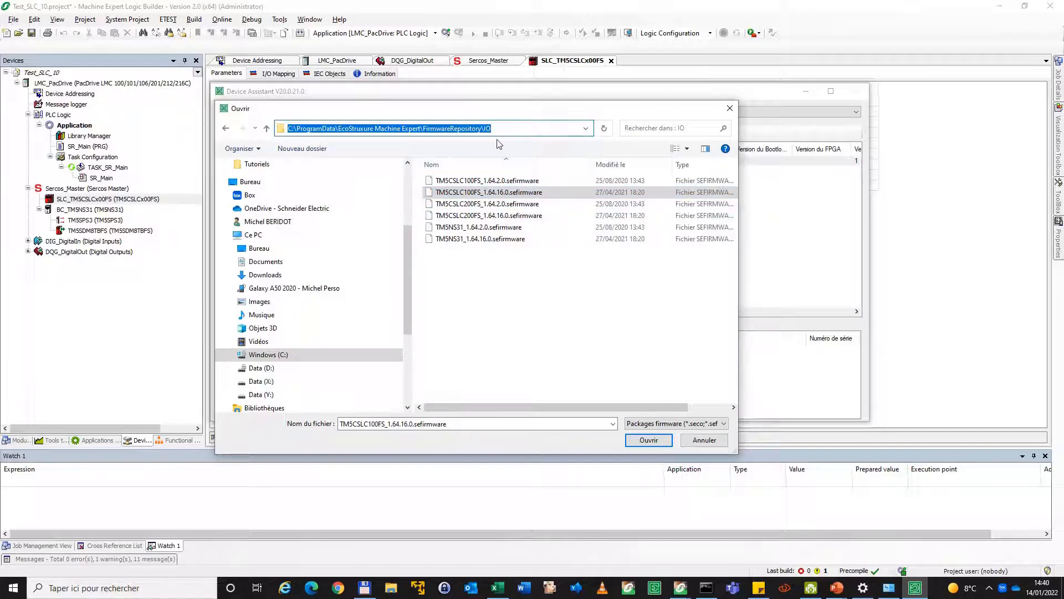
click(391, 593)
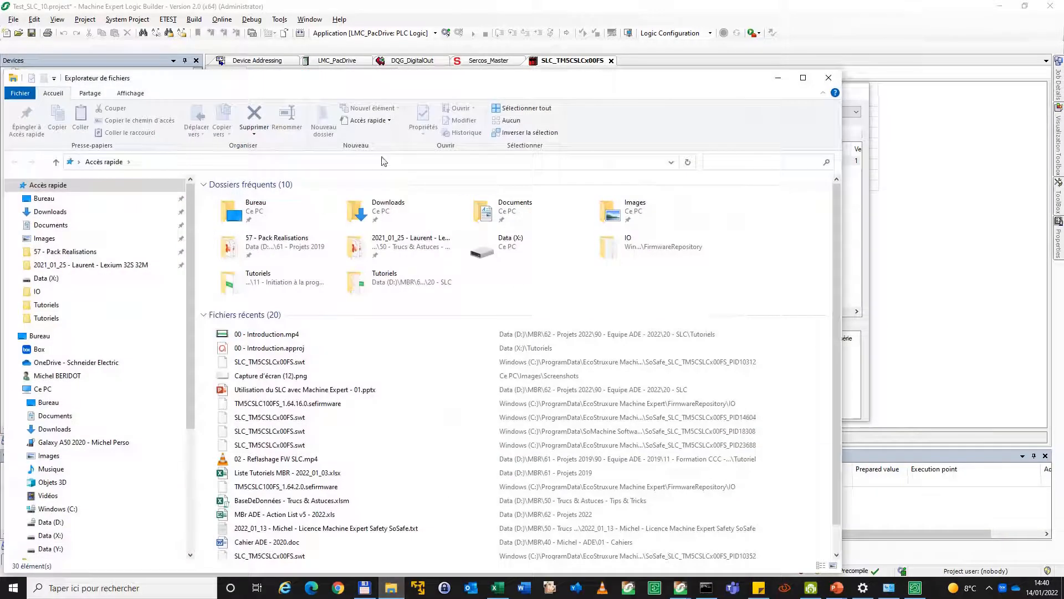
click(375, 161)
key(ctrl+v)
key(Return)
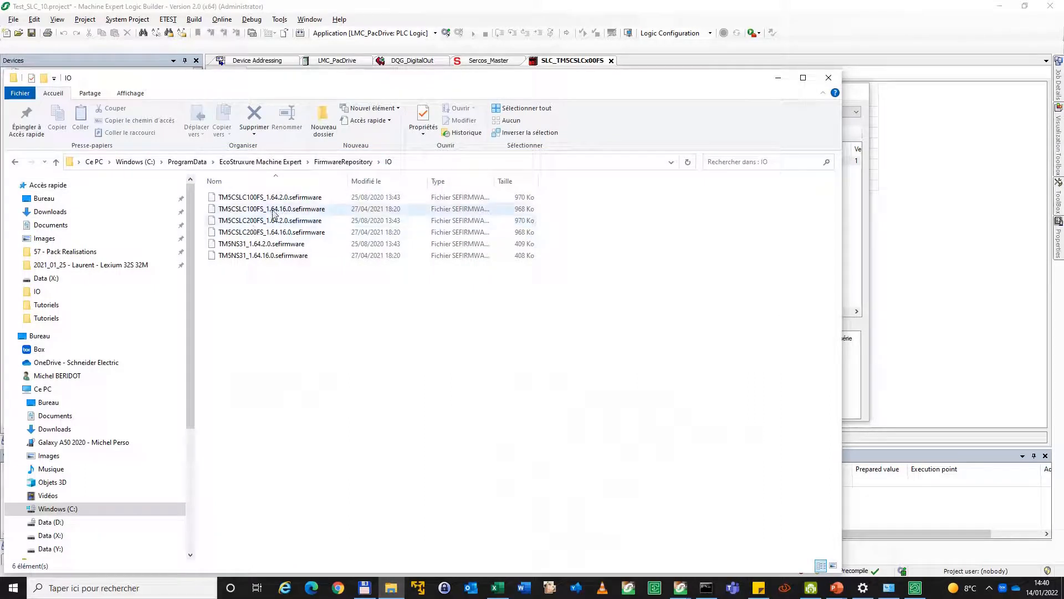
Open TM5CSLC100FS_1.64.16.0.sefirmware in Notepad++ and highlight the V256.fw part of the firmware name at the end of the file
click(251, 210)
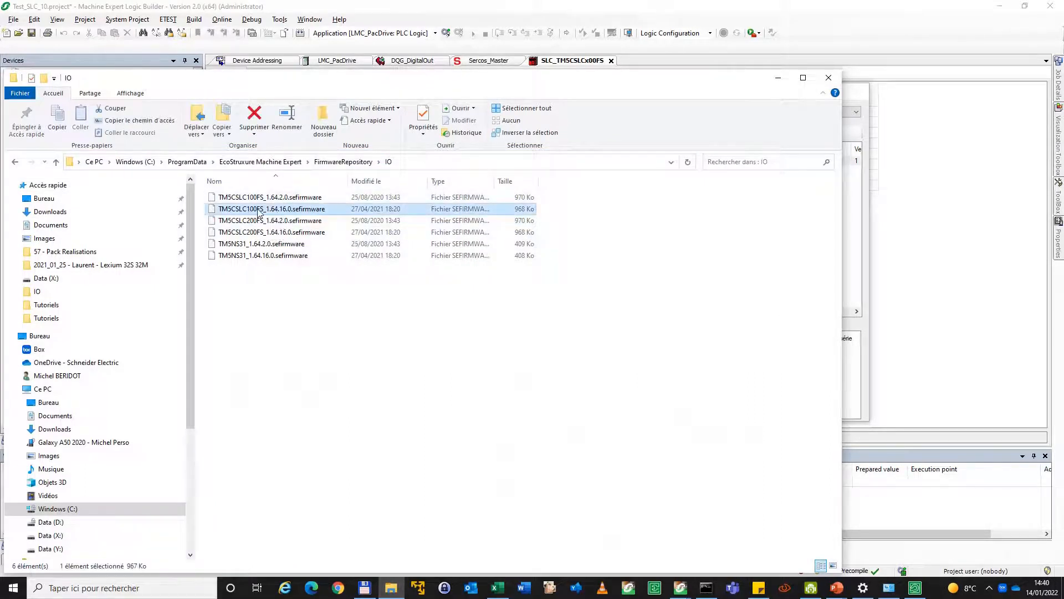
right_click(259, 212)
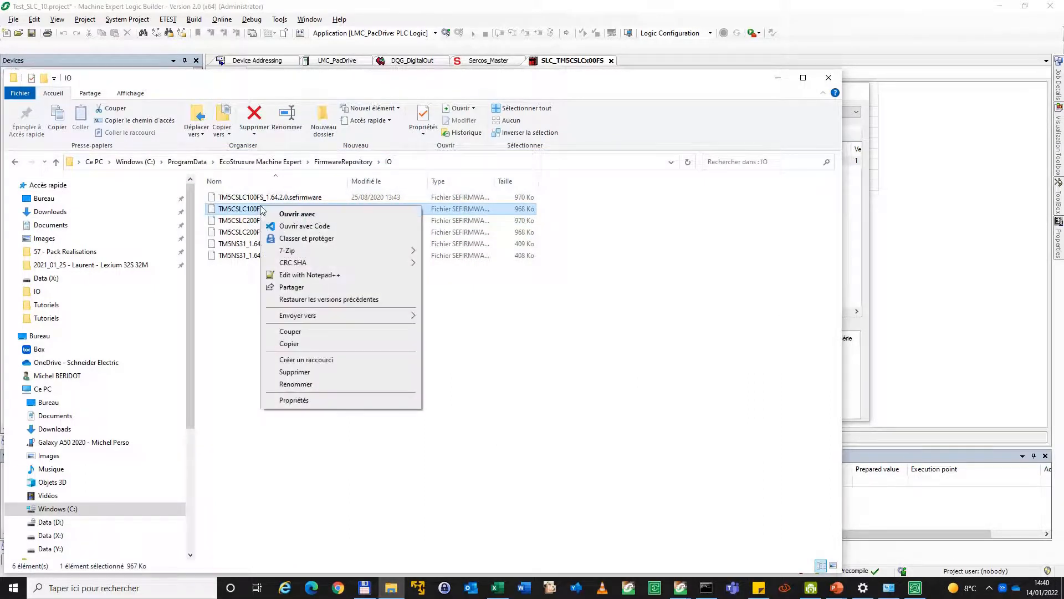
click(328, 276)
drag(778, 275, 696, 148)
drag(425, 352, 426, 353)
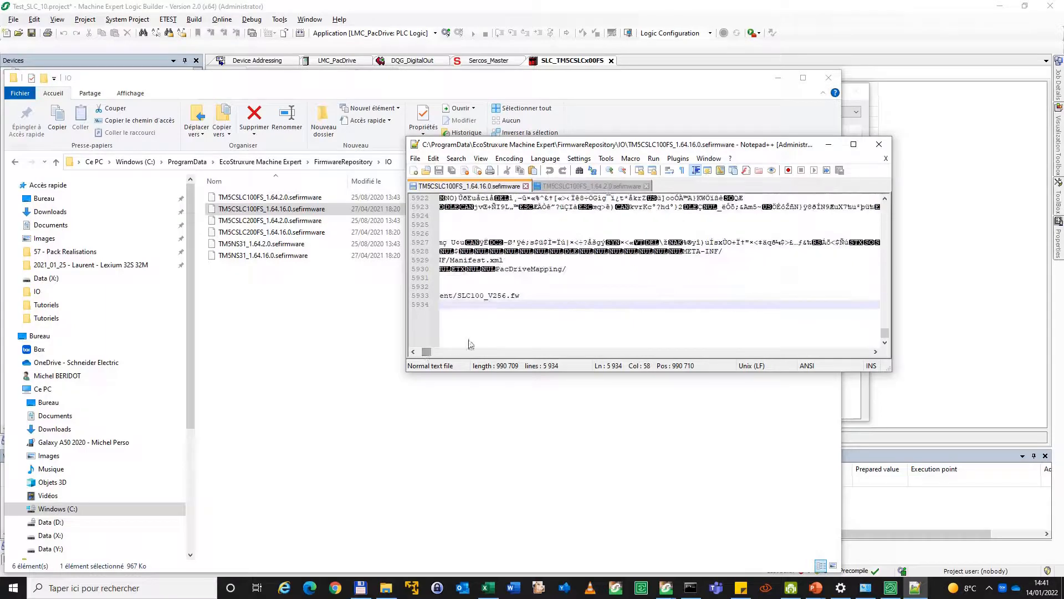
drag(715, 296, 752, 295)
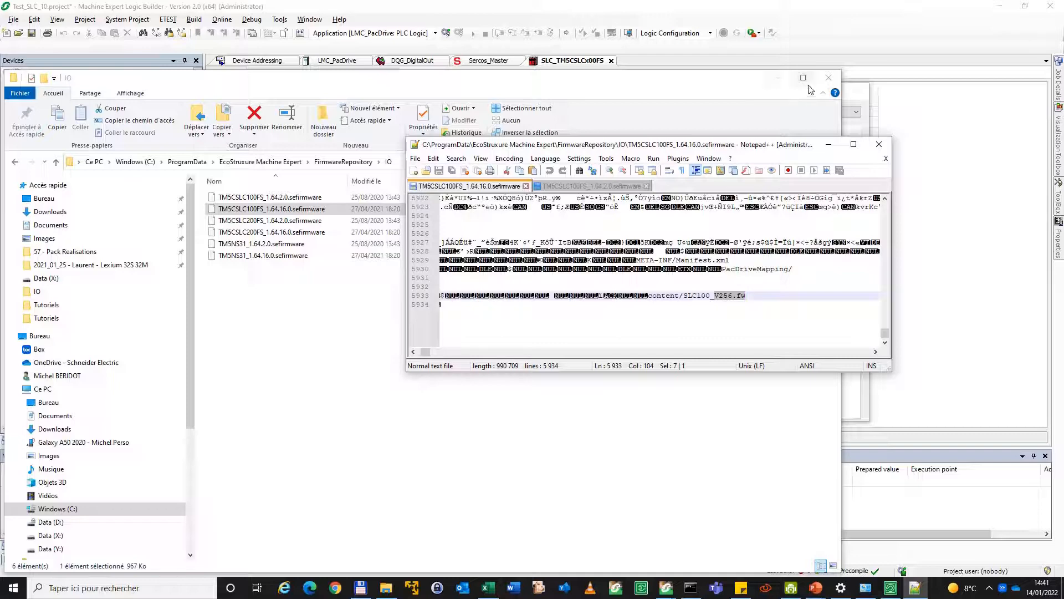
Minimise File Explorer and Notepad++, load TM5CSLC100FS_1.64.16.0.sefirmware in Device Assistant, and confirm the firmware update
click(778, 78)
click(829, 145)
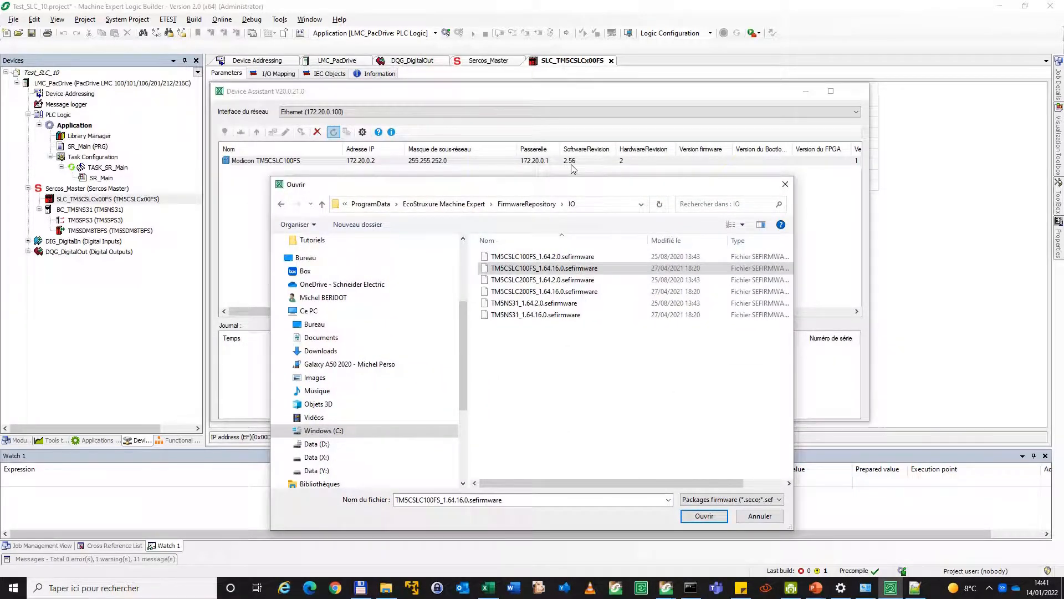
double_click(554, 270)
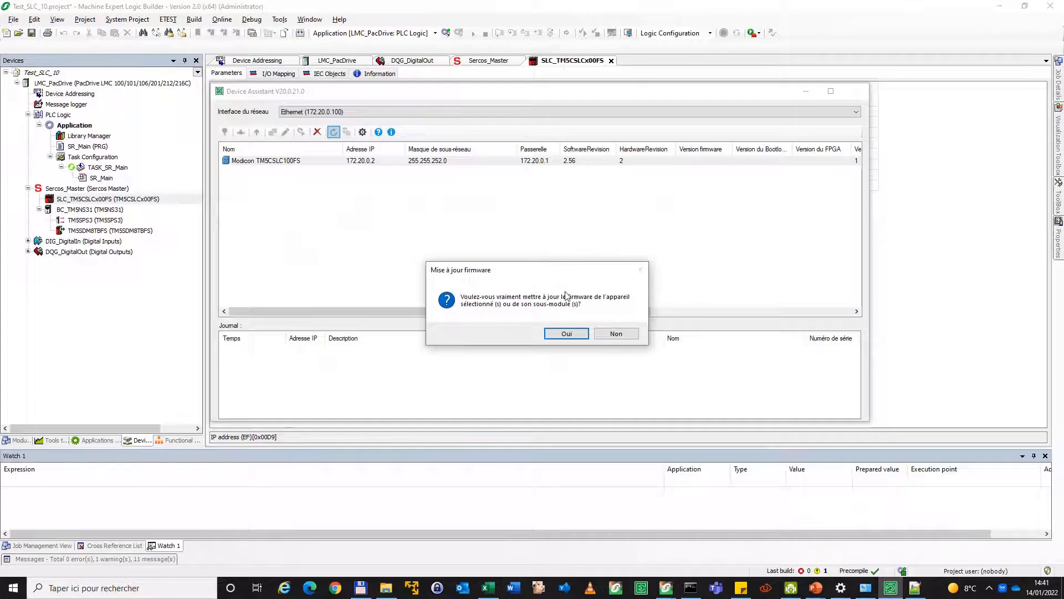
click(566, 334)
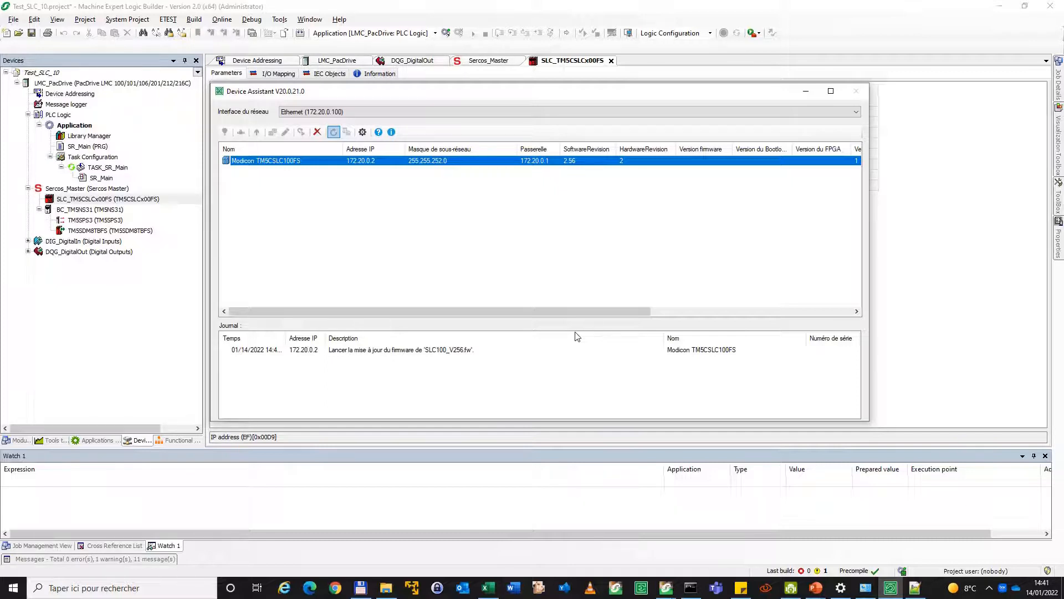
Ping 172.20.0.2 again from the Command Prompt and arrange its window and Device Assistant so both are visible
click(690, 588)
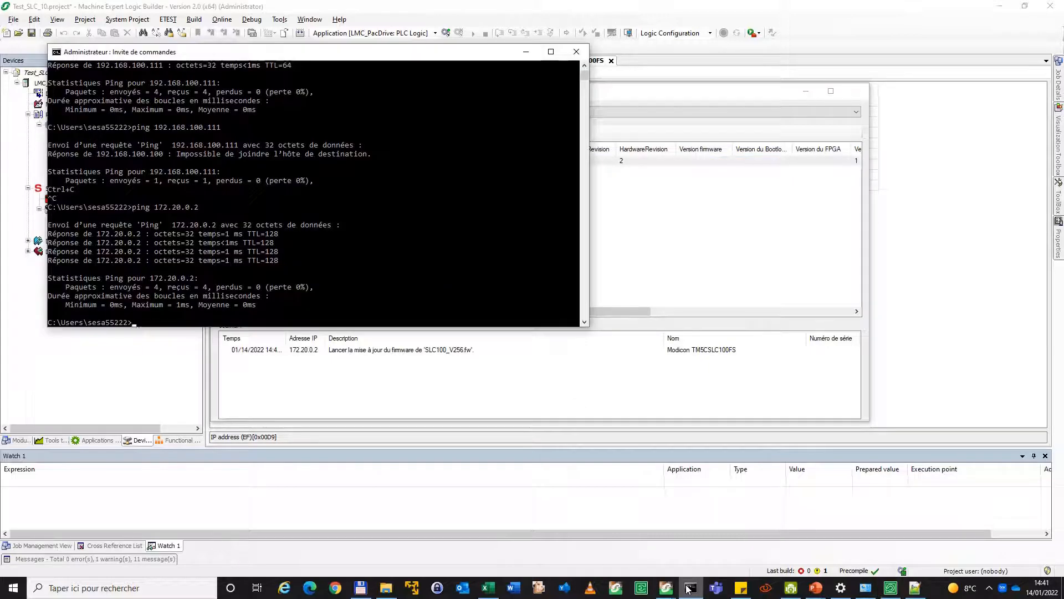
key(Up)
key(Return)
drag(473, 57, 449, 287)
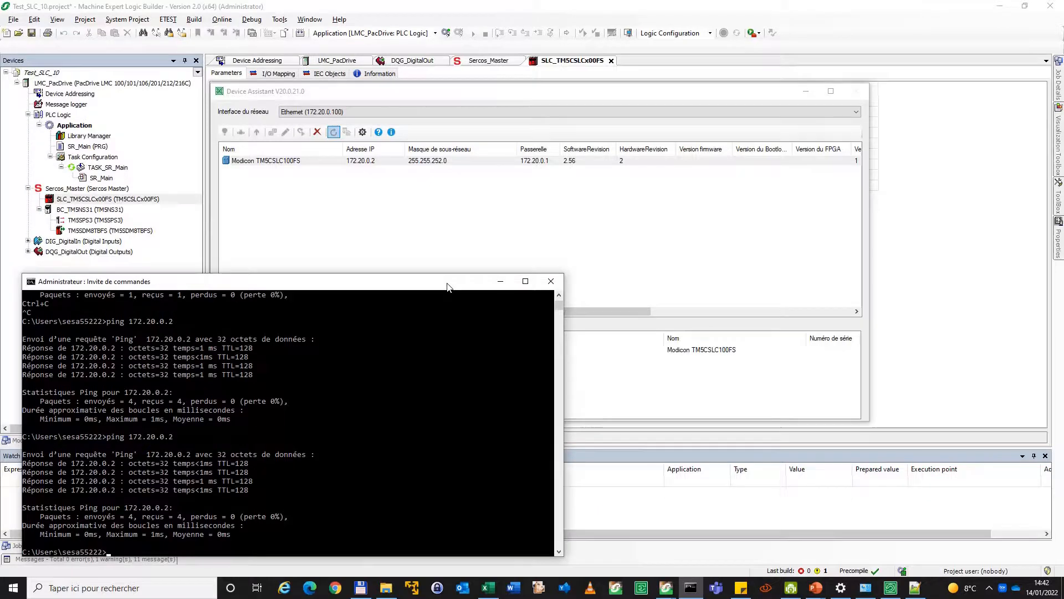
drag(462, 94, 543, 48)
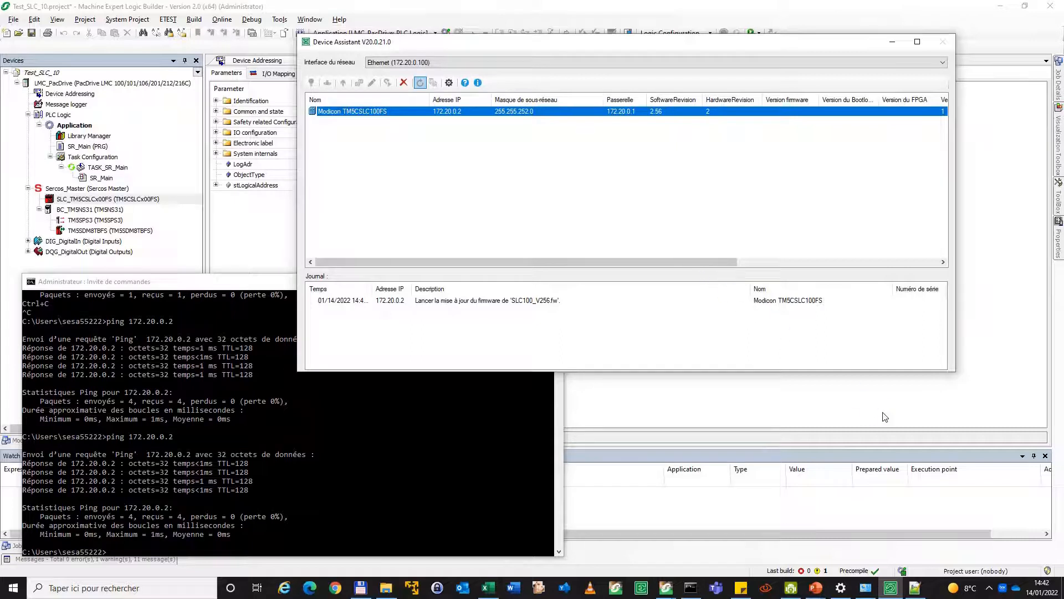
Activate McAfee's limited firewall groups, giving "Pour jouer" as the reason for the administrator
click(990, 589)
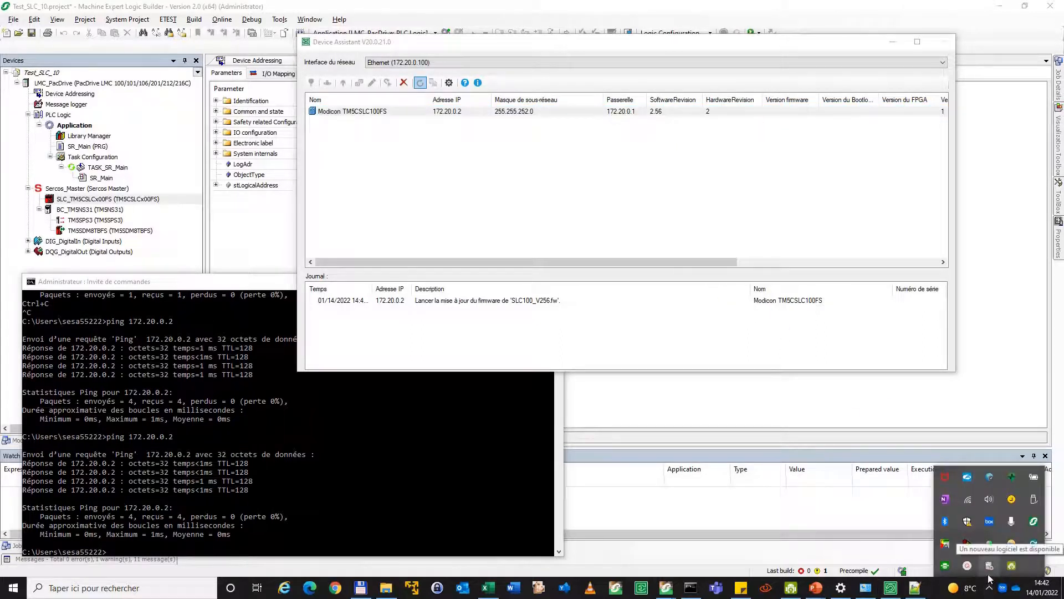
right_click(947, 478)
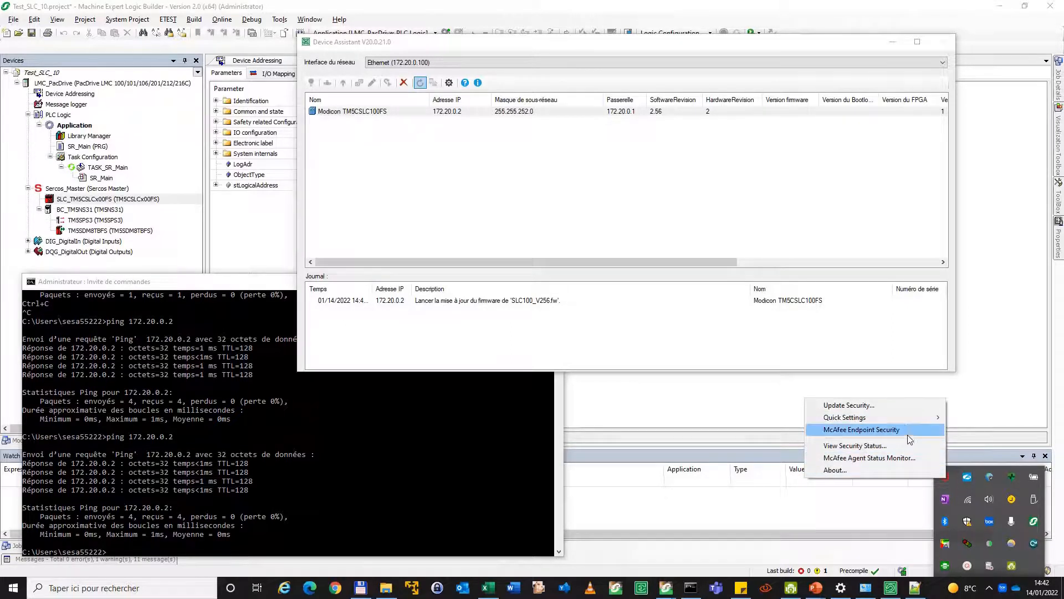
mouse_move(909, 420)
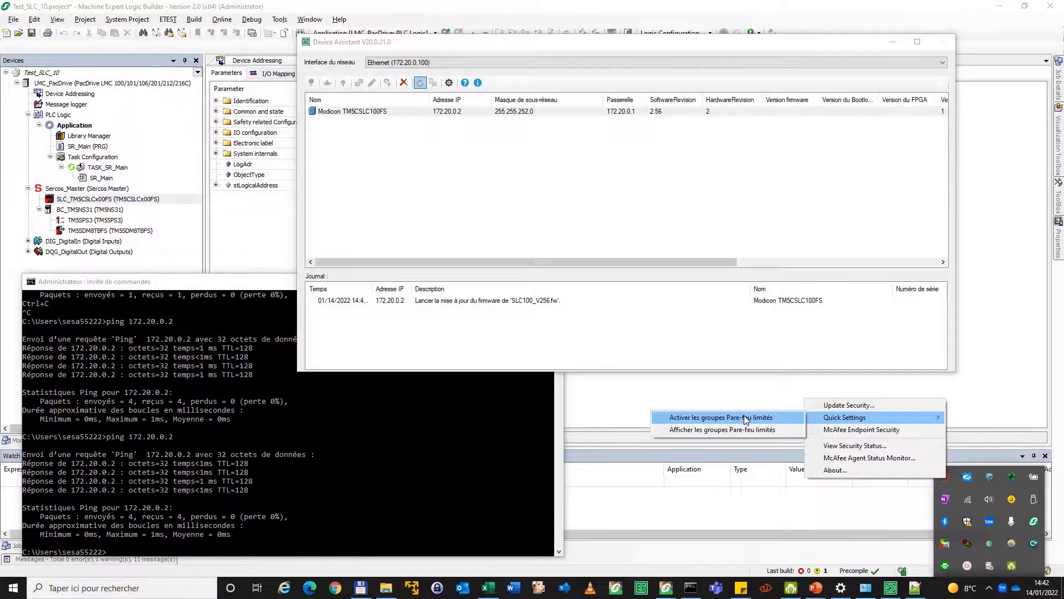
click(745, 417)
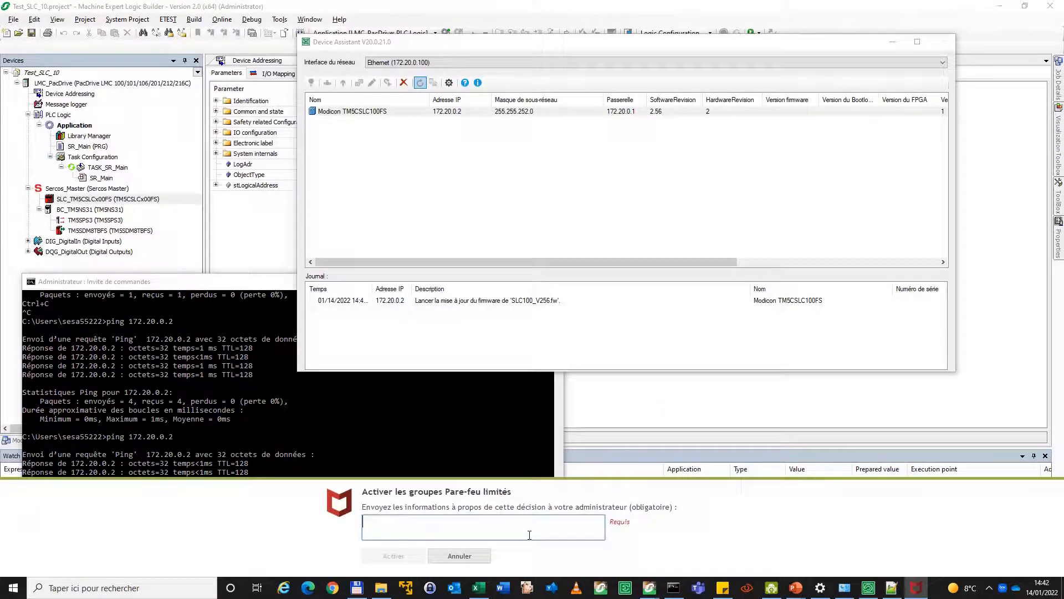
text(Pour joue)
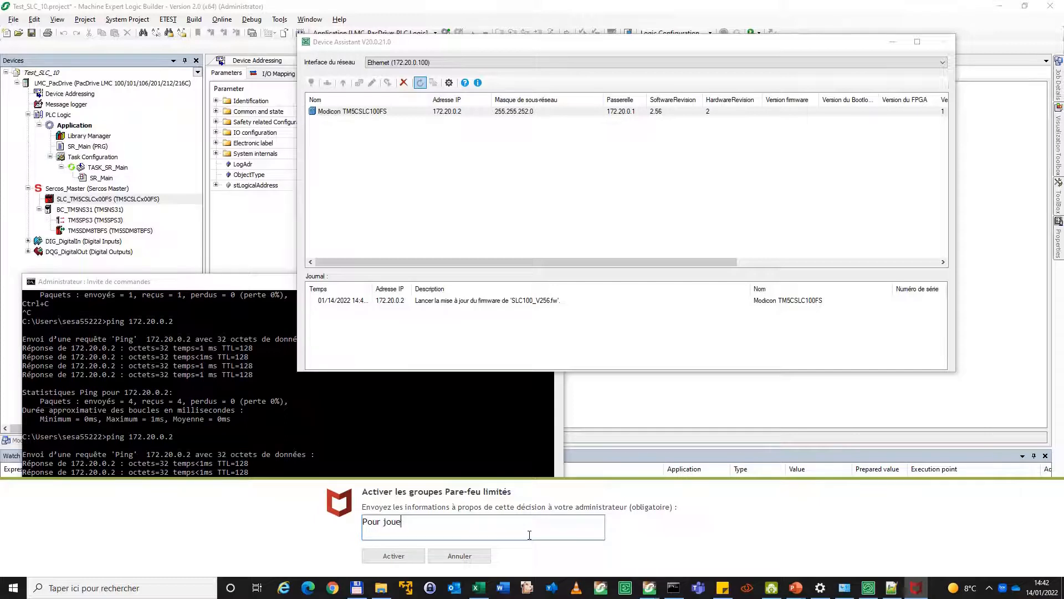
text(r)
click(393, 556)
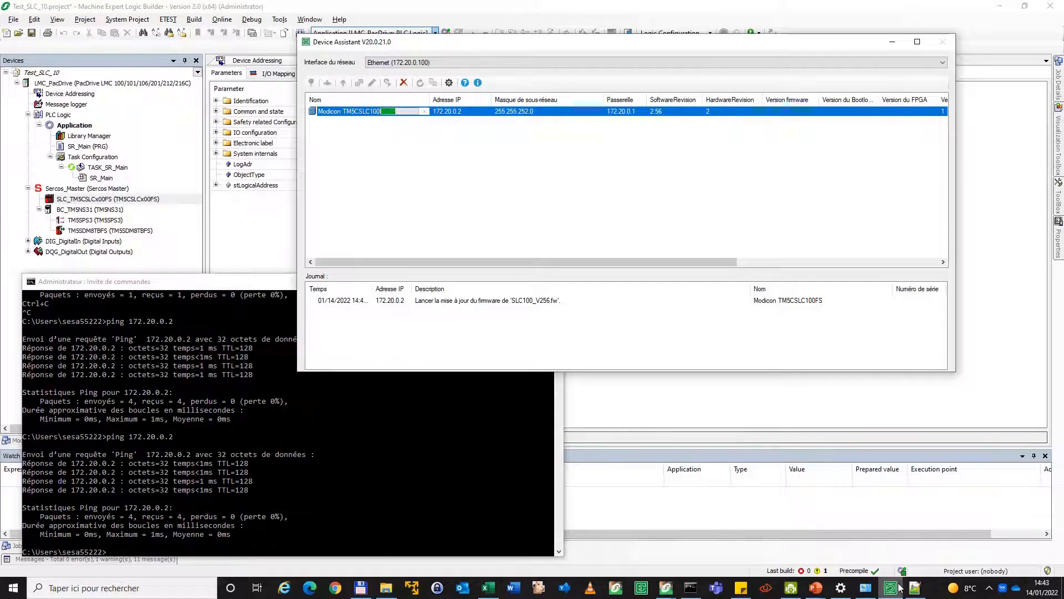
Close Notepad++, bring up DroidCam, and place its enlarged camera preview beside the Device Assistant update progress
click(915, 587)
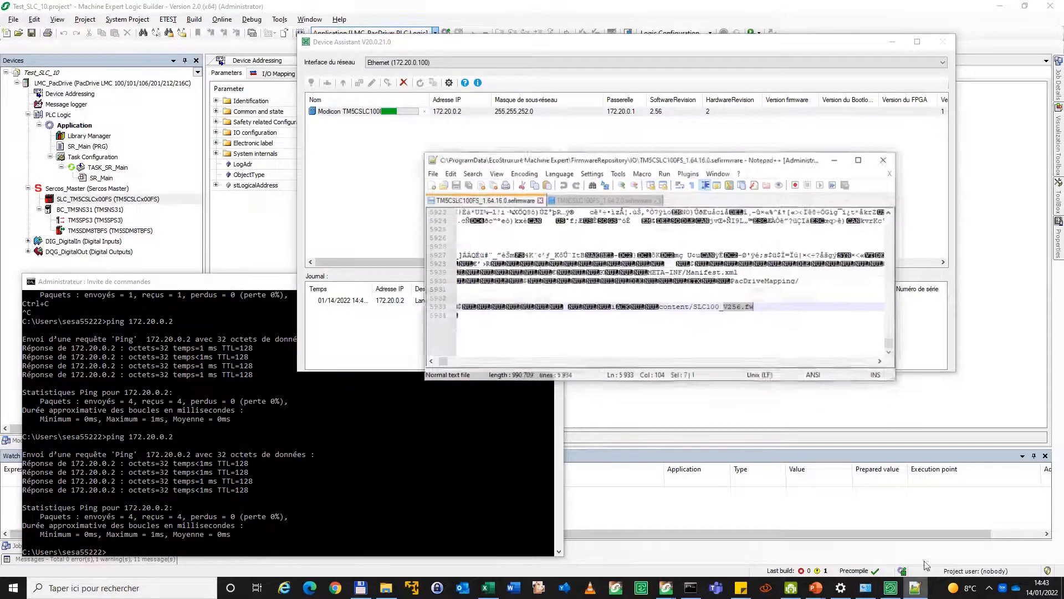
click(879, 146)
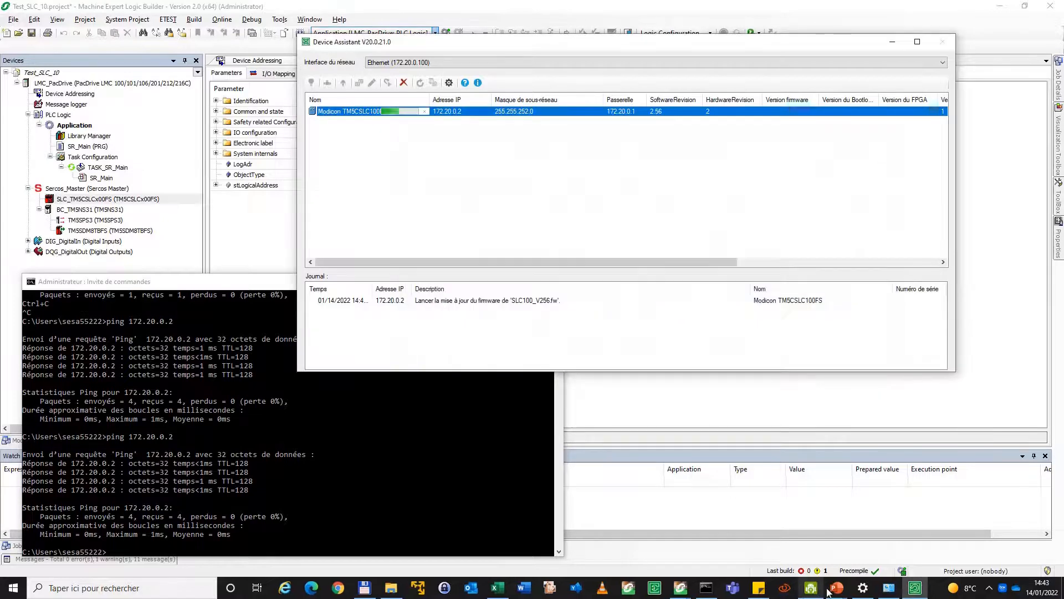
click(811, 588)
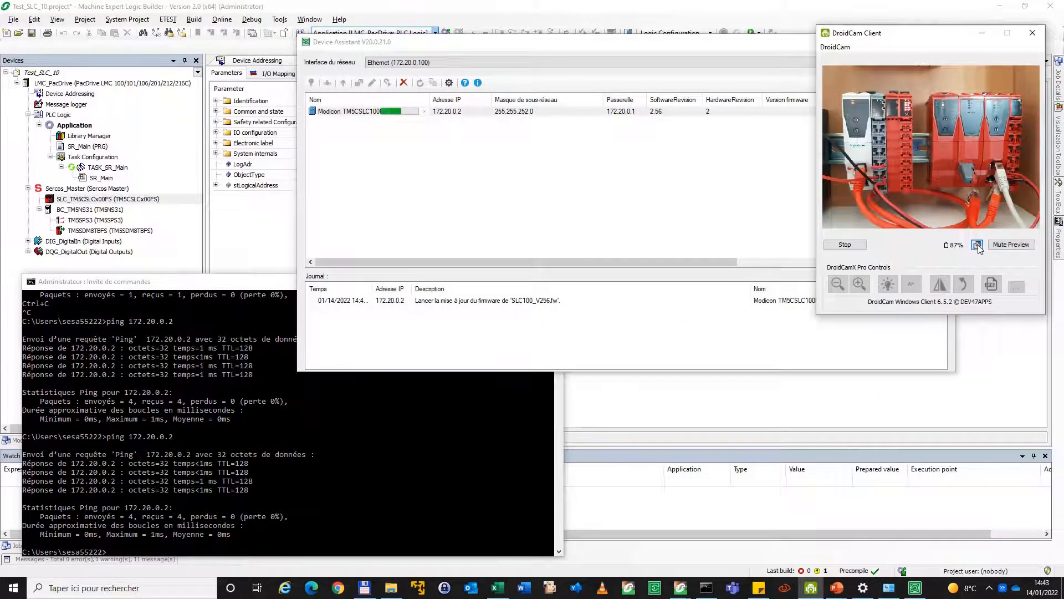
click(977, 244)
drag(903, 27, 764, 155)
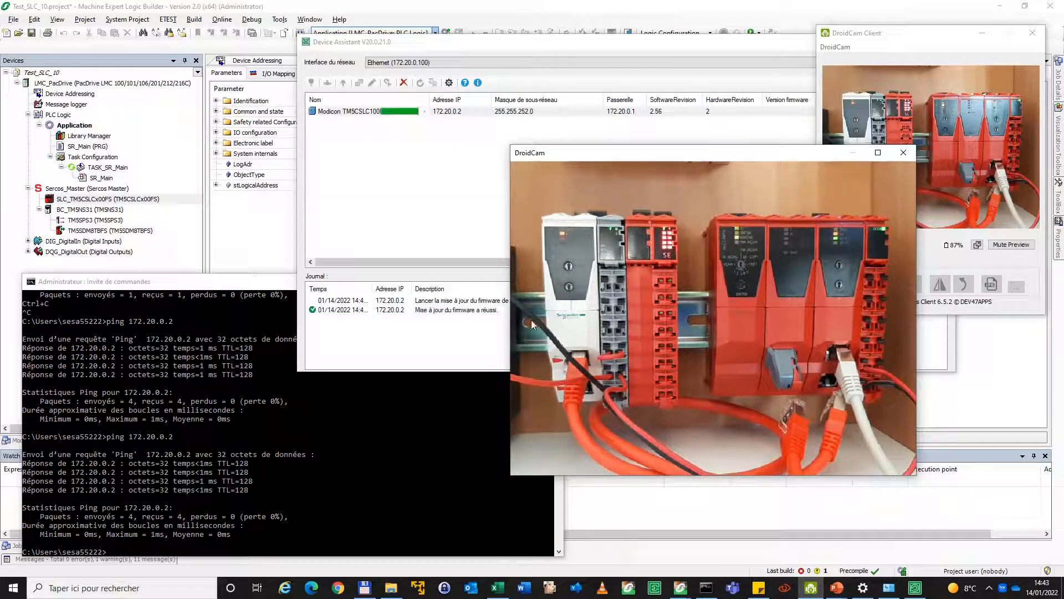
Accept resetting the SLC to apply the firmware update, and close the enlarged DroidCam preview
drag(466, 250, 270, 205)
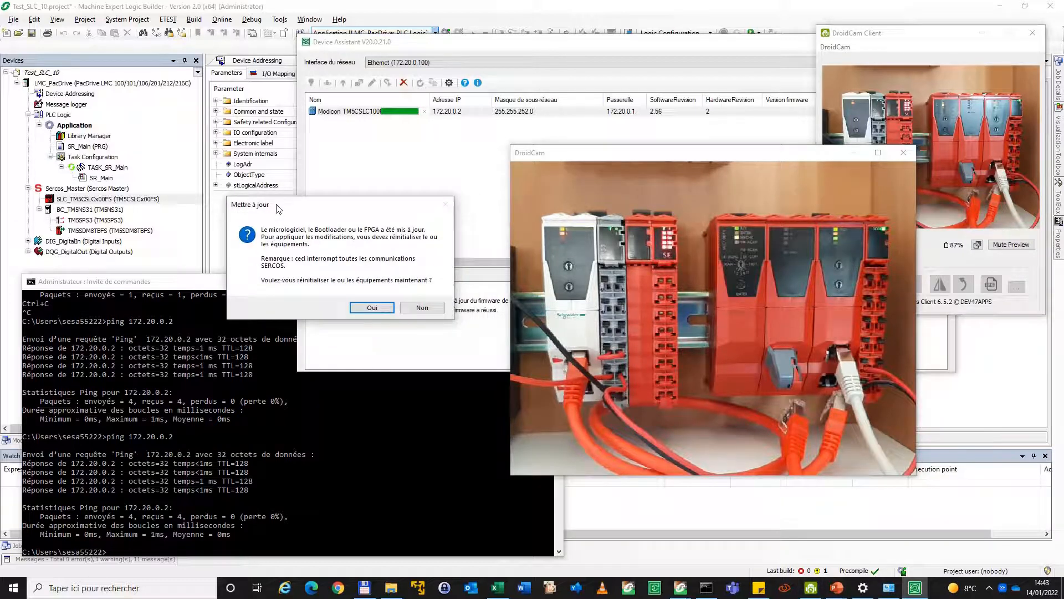
click(373, 308)
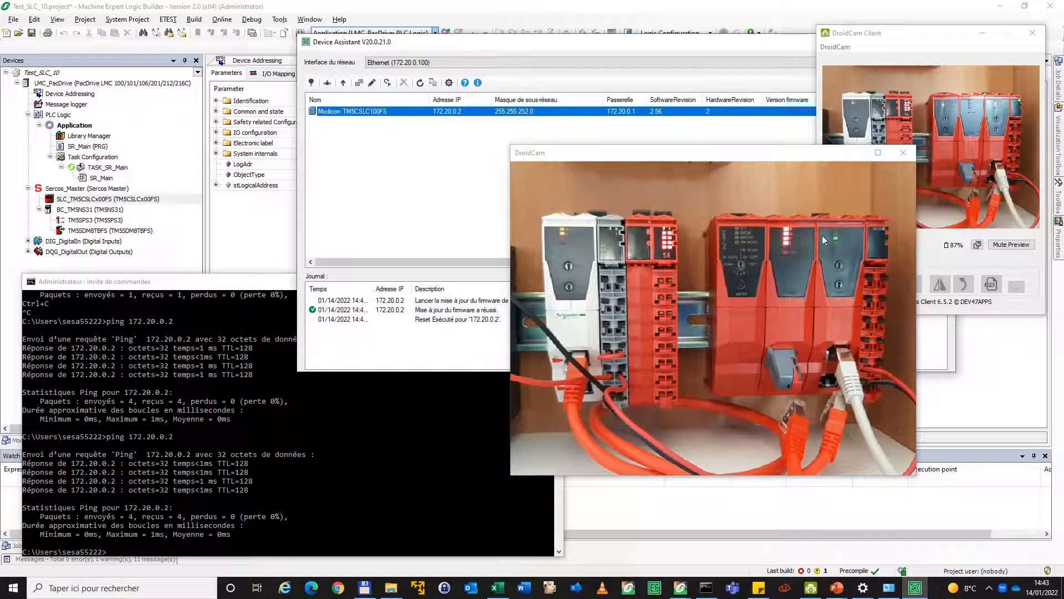
click(904, 153)
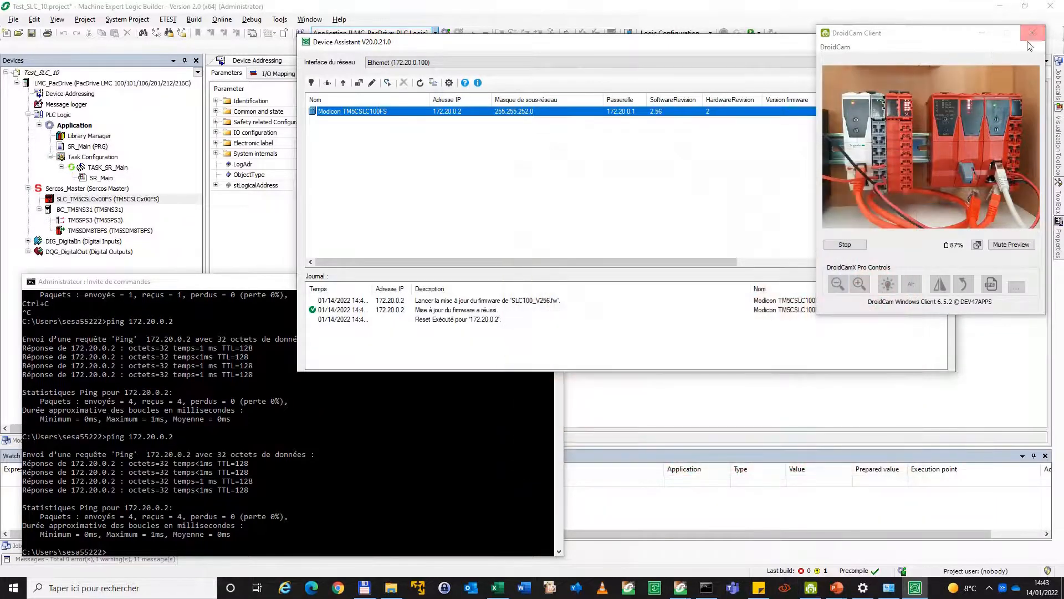
Minimise the DroidCam client with its connection kept, and switch to the presentation slide on reflashing the SLC firmware
click(1032, 38)
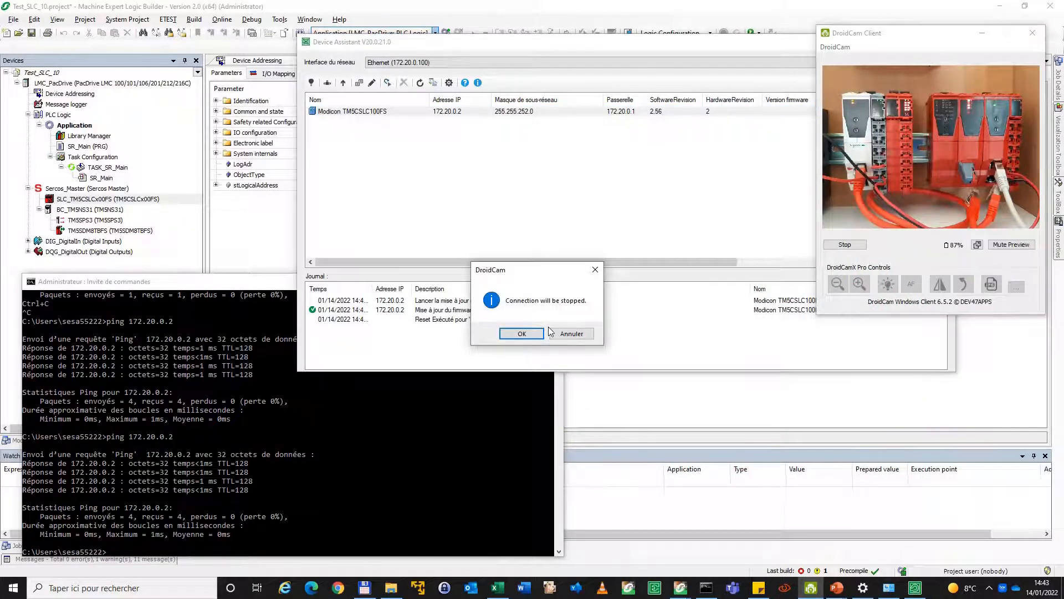
click(572, 334)
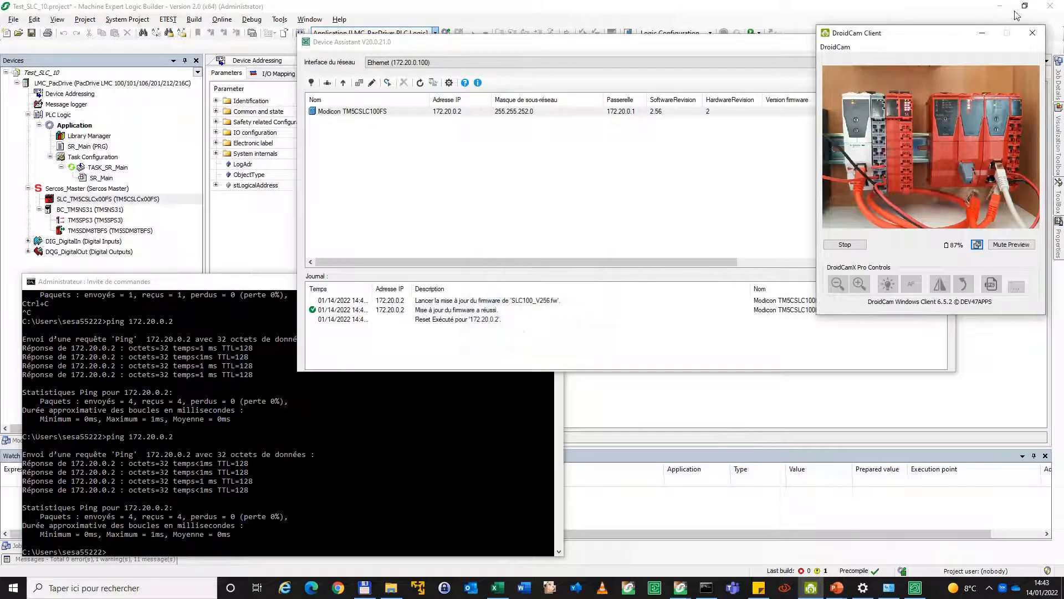
click(982, 34)
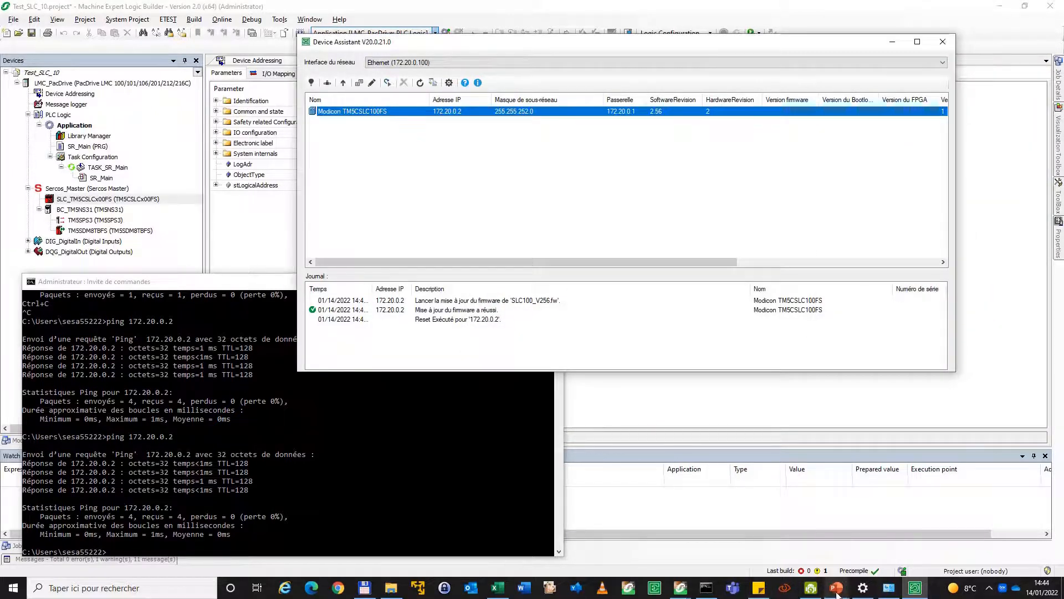
mouse_move(838, 591)
click(890, 548)
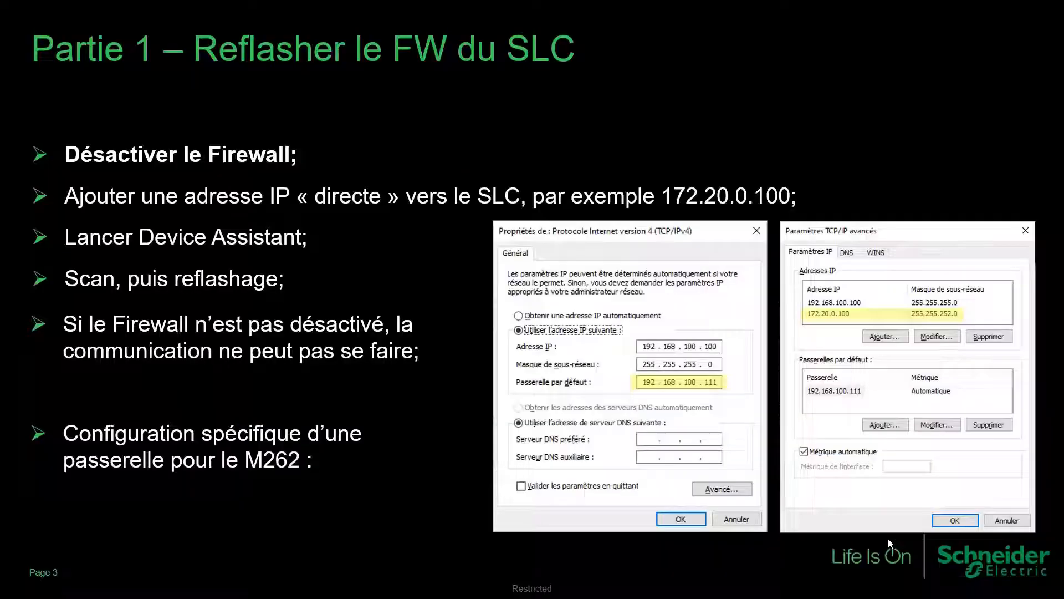